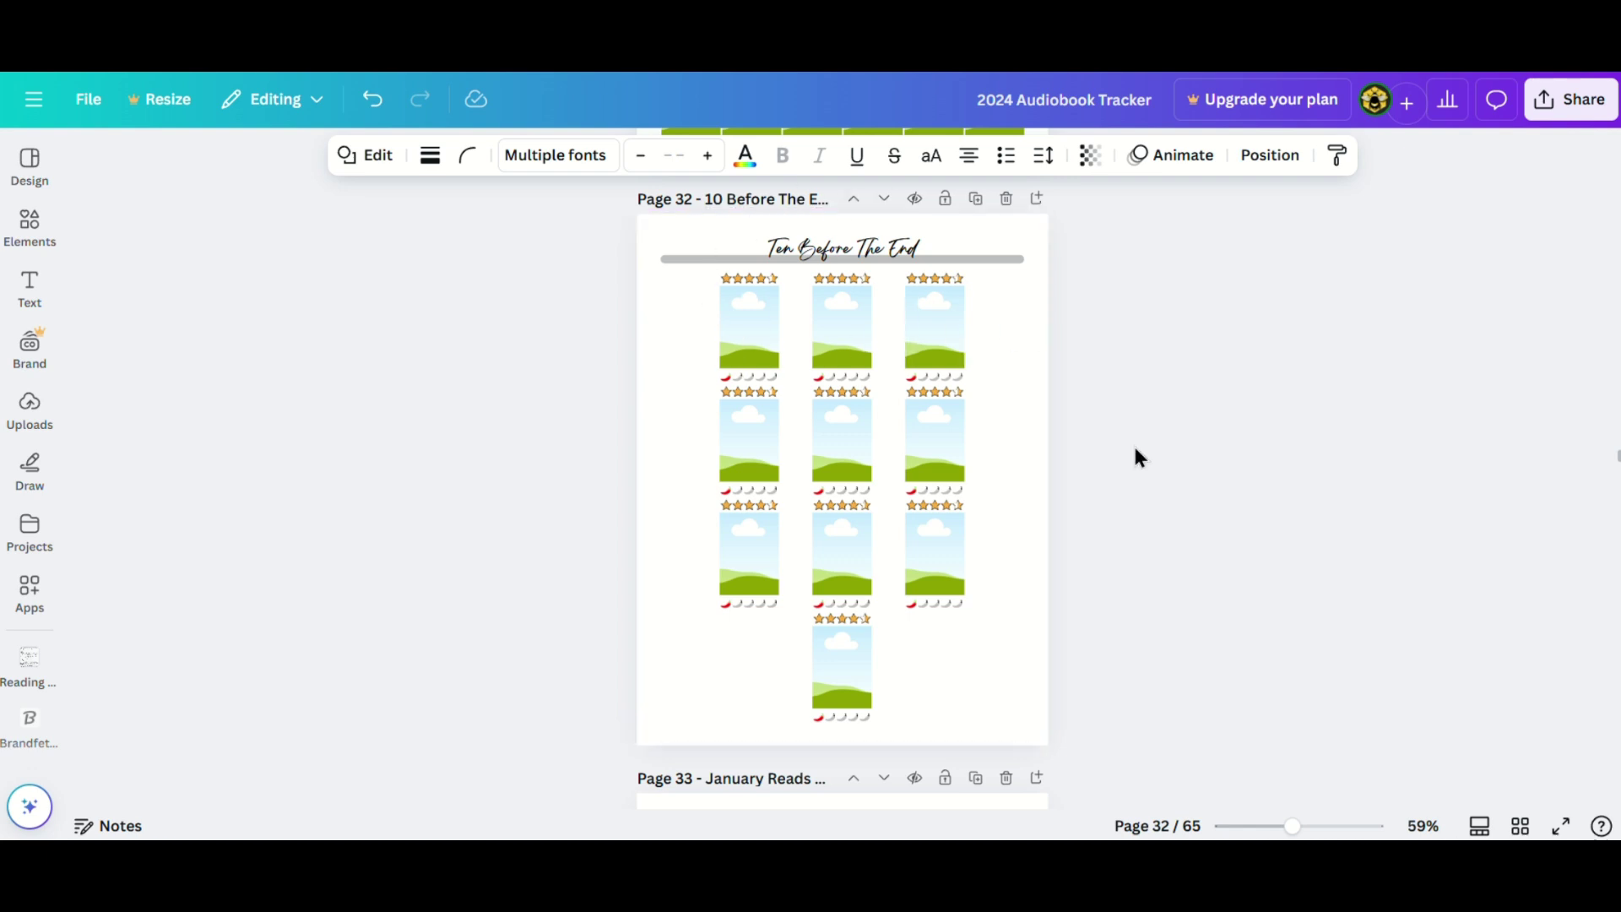
- Duplicate the January Reads page and change January to February in the copy's heading and page name
scroll(1134, 452, "down", 5)
scroll(1135, 452, "down", 3)
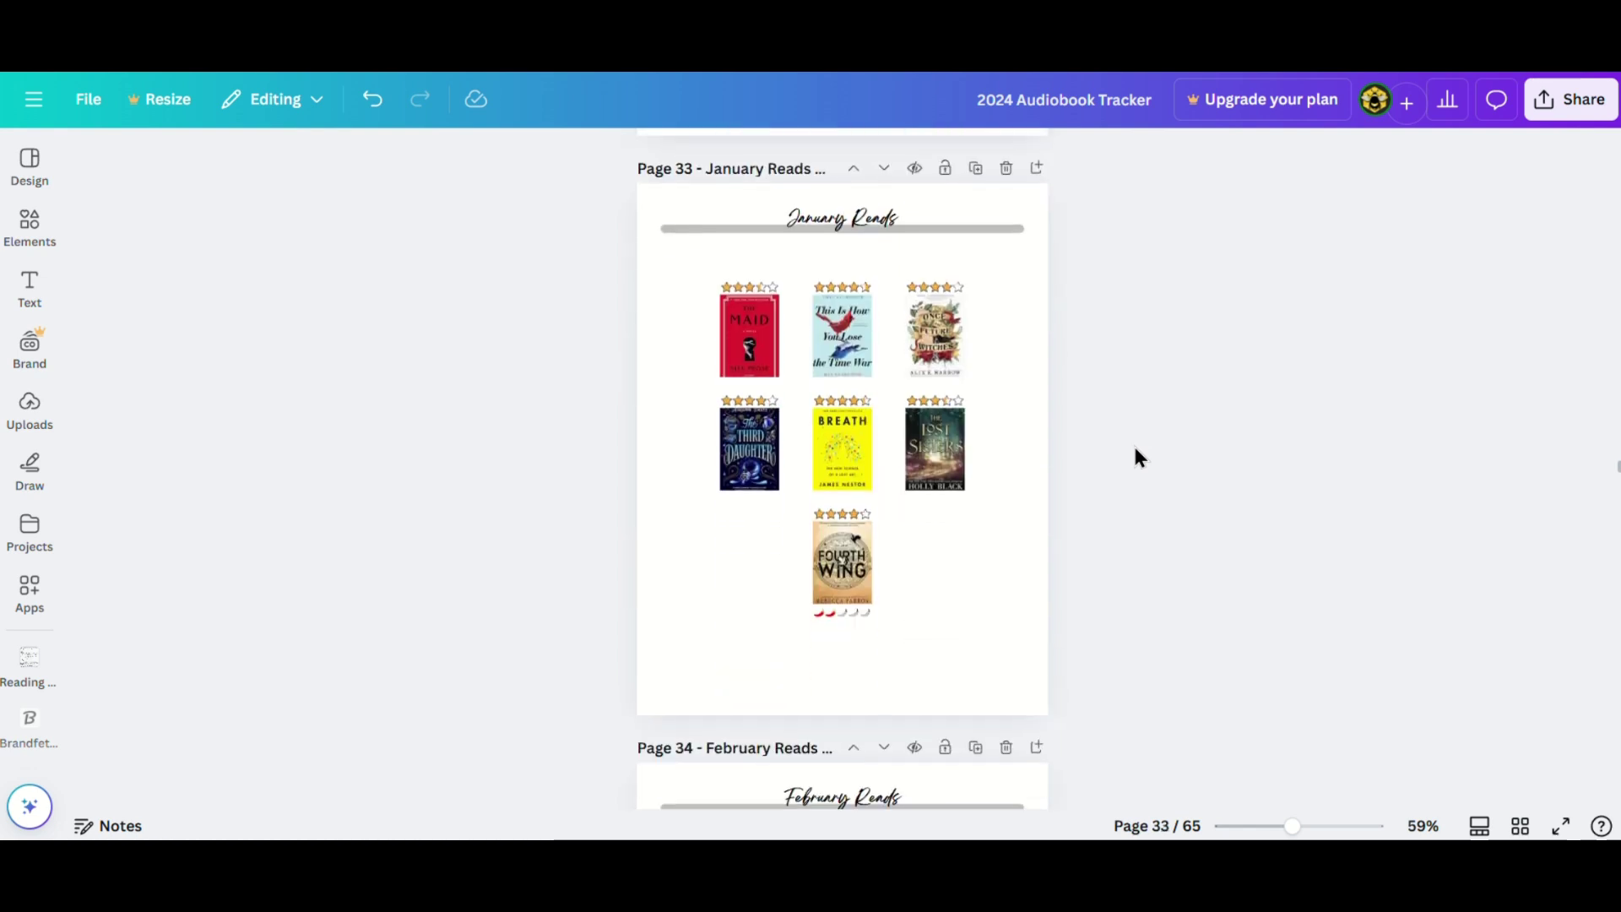
scroll(1135, 449, "up", 1)
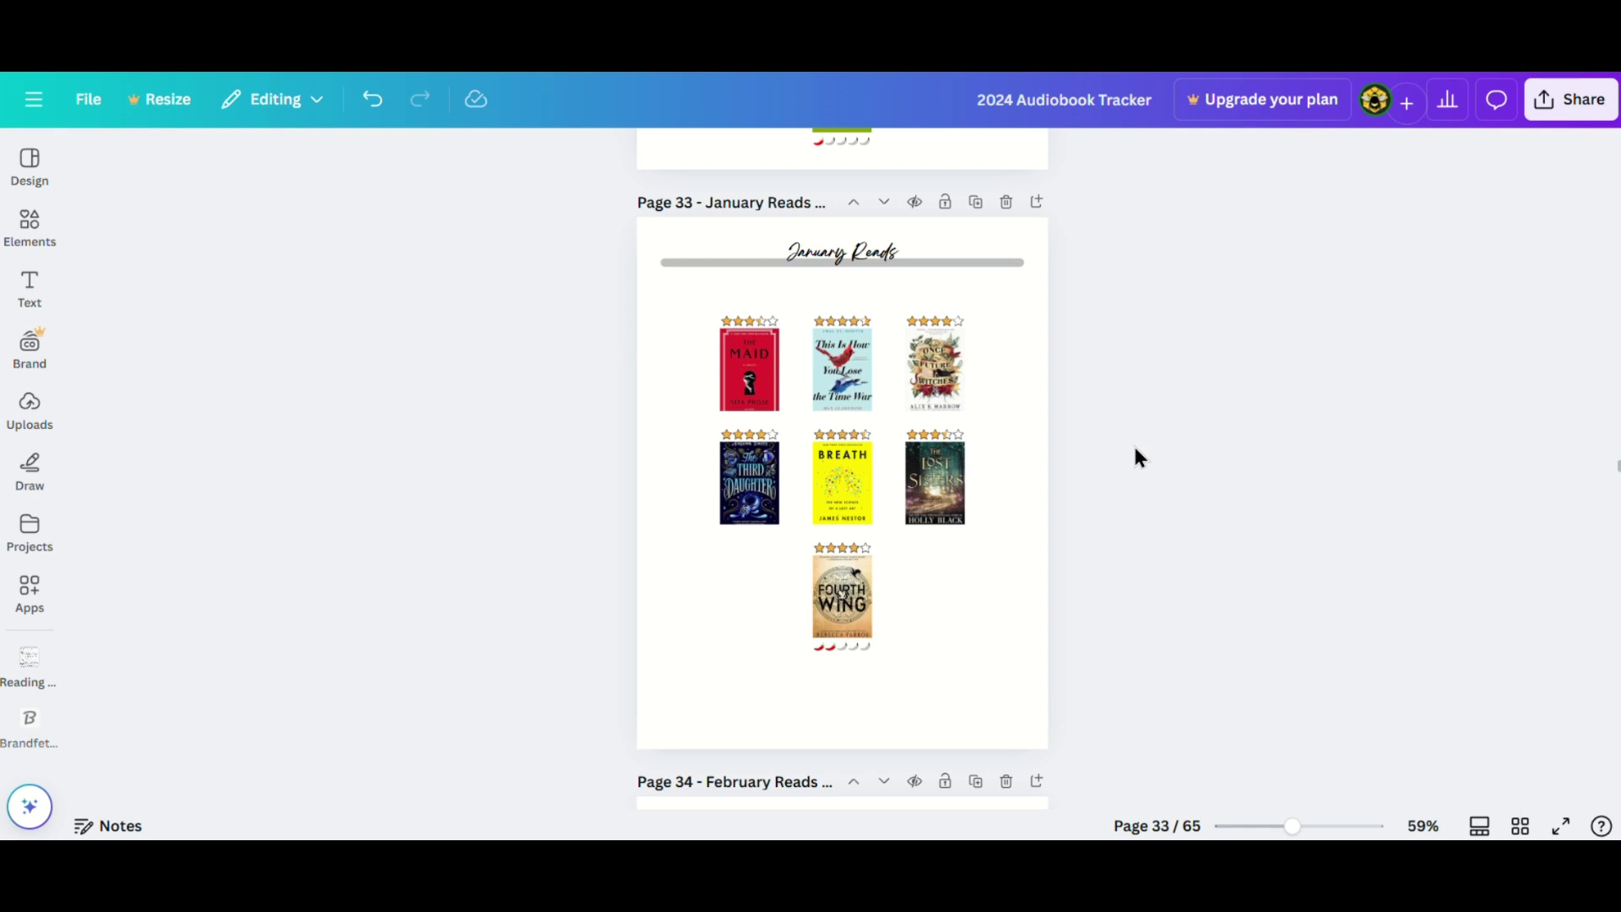
left_click(977, 203)
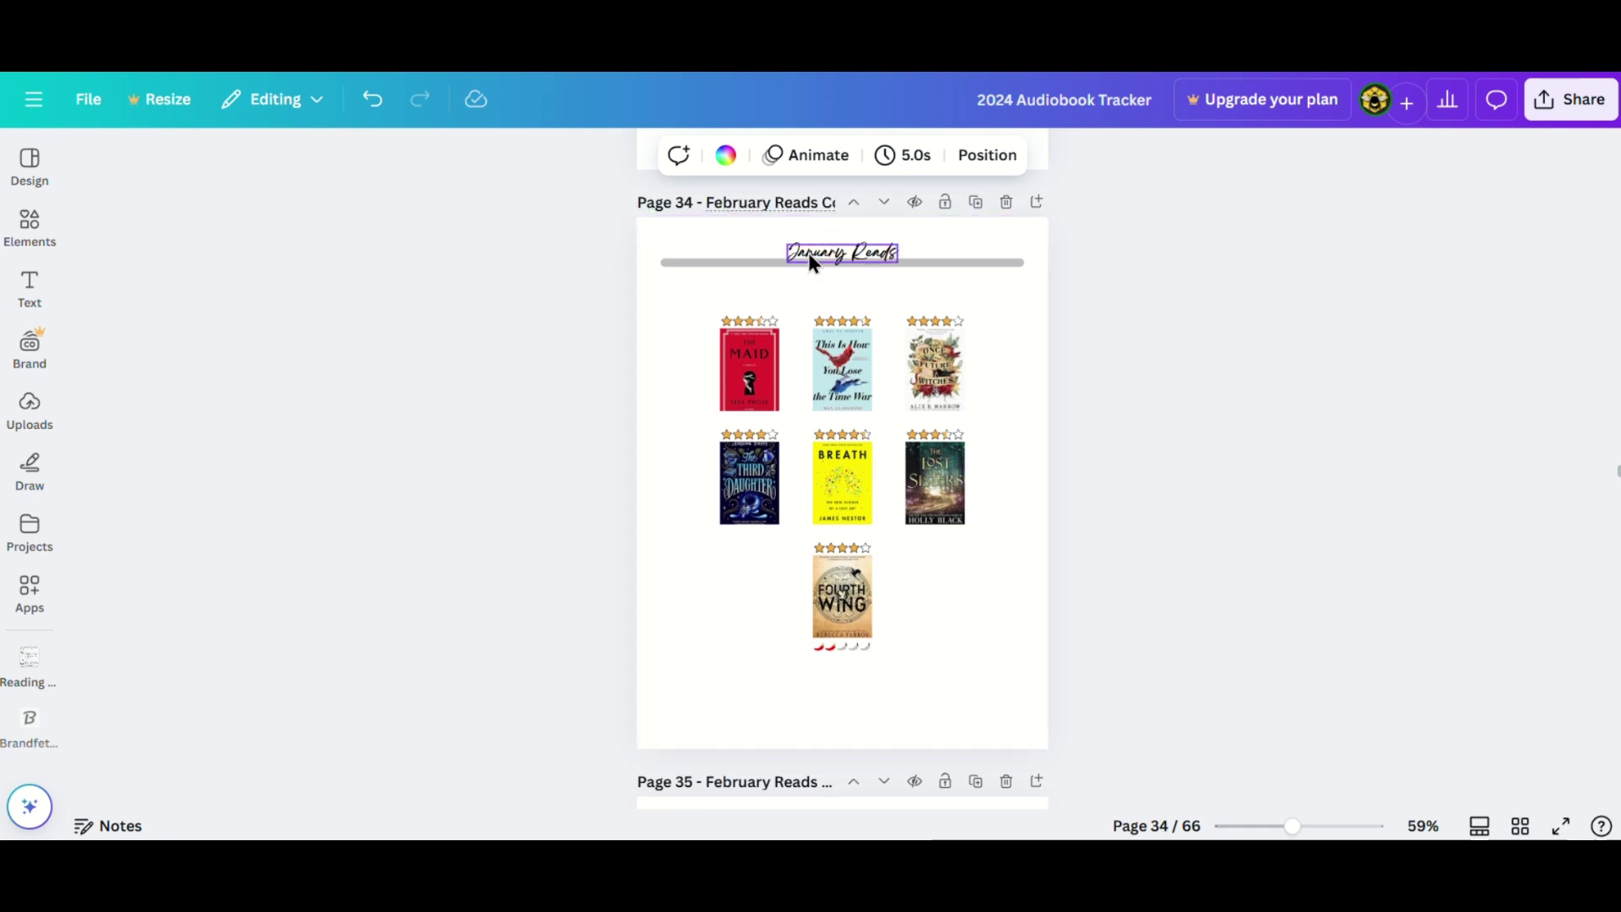
left_click(620, 287)
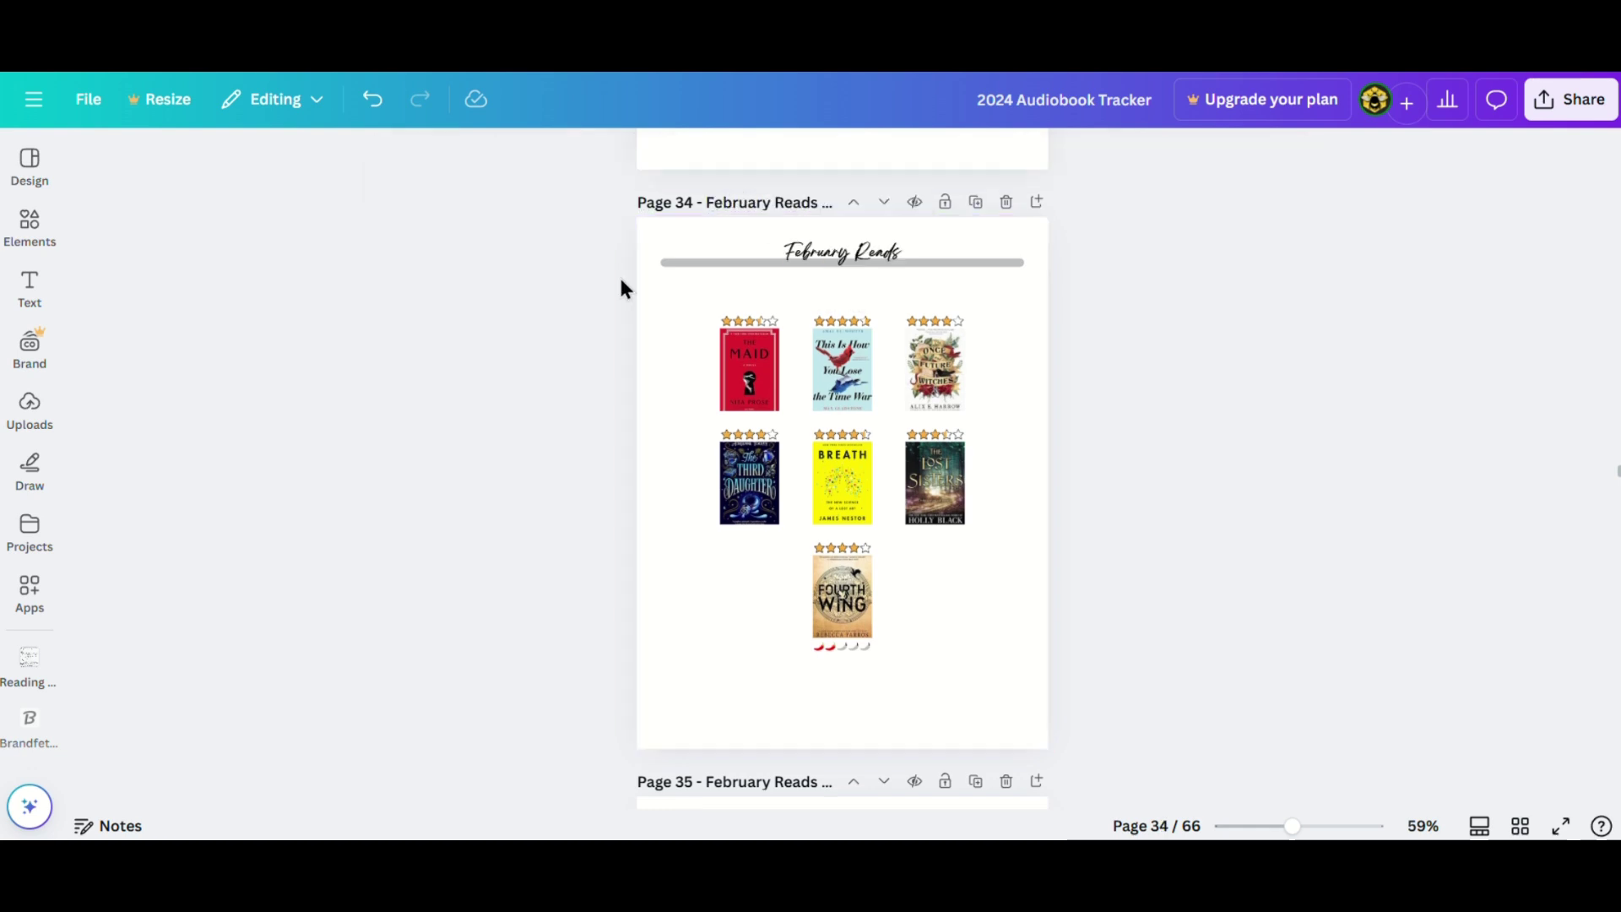
- Replace the bottom, first and third covers on the February Reads copy with The Brothers Hawthorne, Ithaca and Elektra from the uploads
left_click(29, 415)
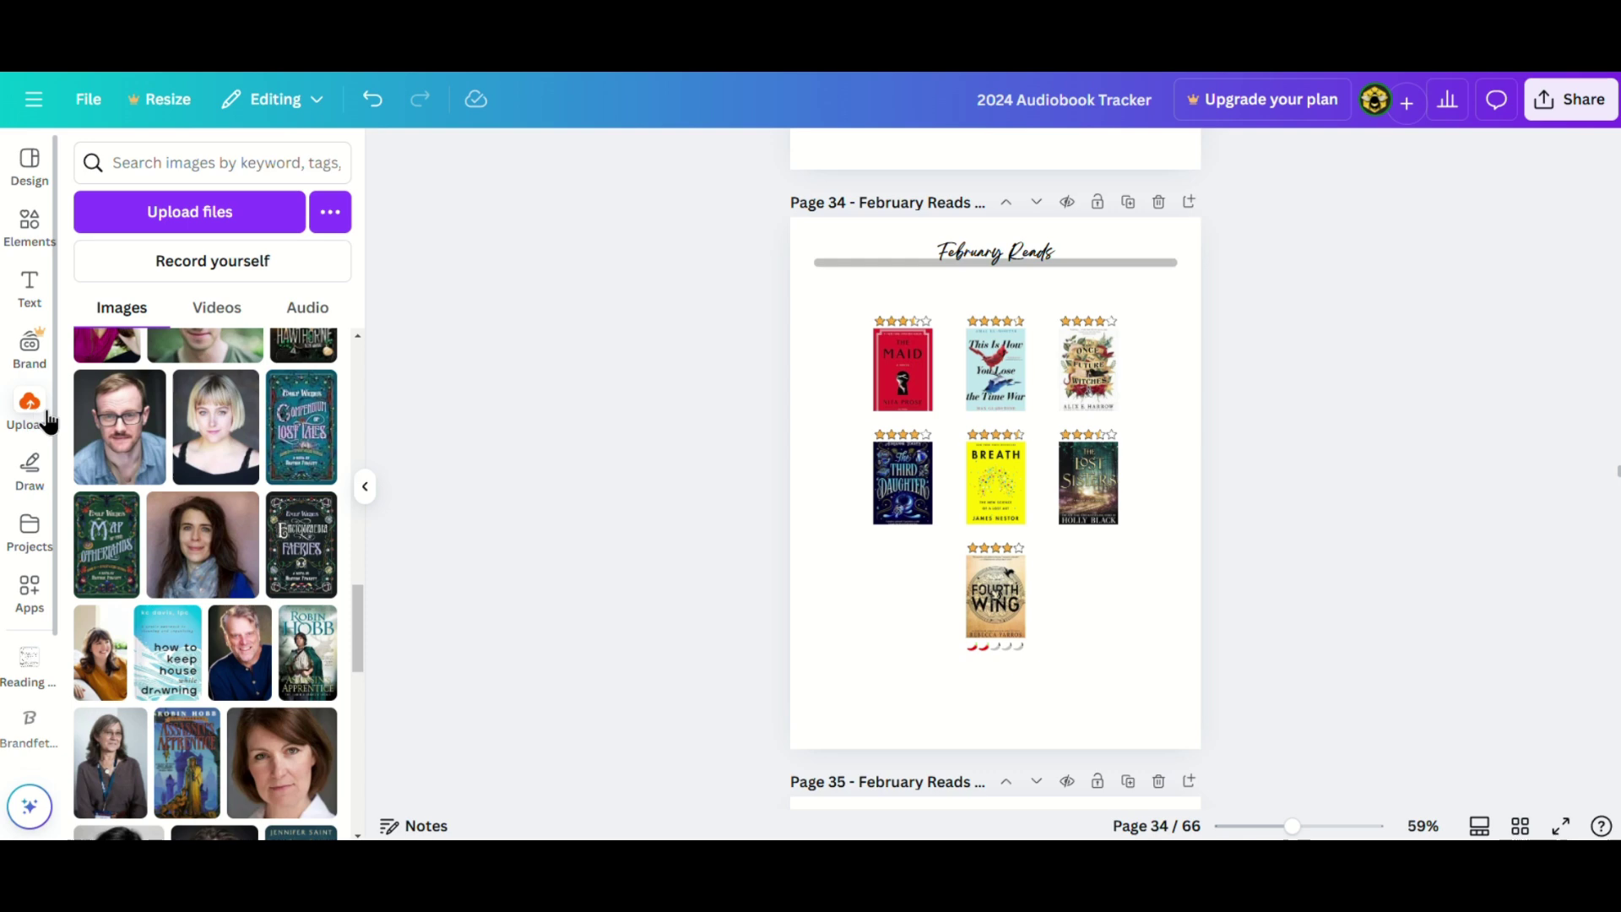
scroll(304, 641, "up", 4)
left_click_drag(304, 649, 977, 605)
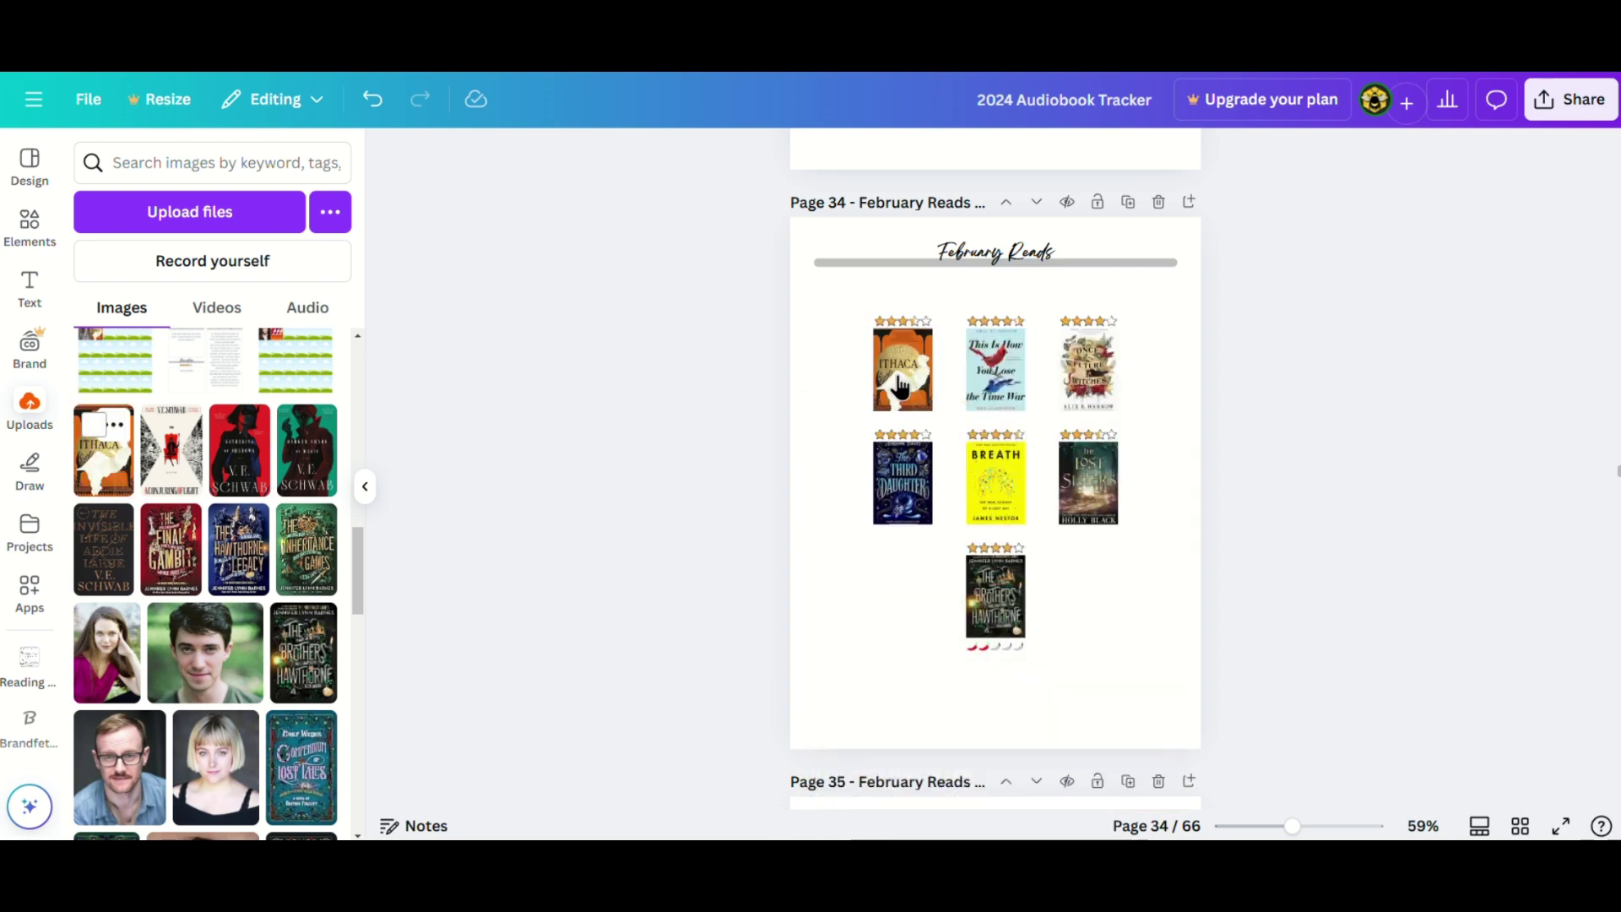
scroll(363, 662, "down", 5)
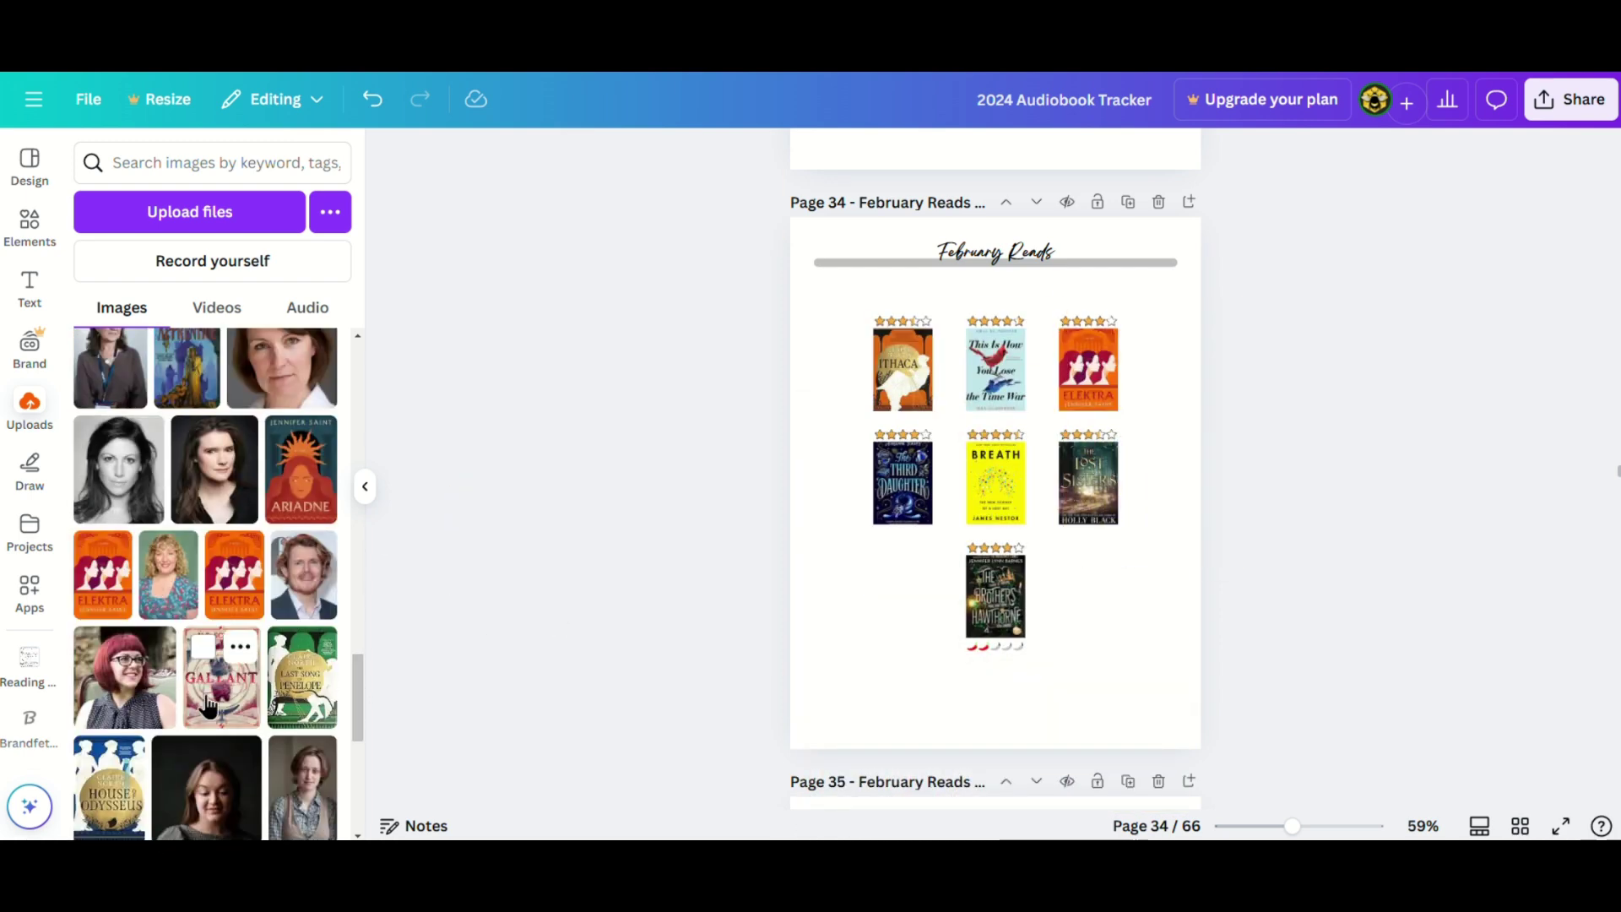
- Fill the remaining frames with Gallant, How to Keep House While Drowning, Assassin's Apprentice and Encyclopaedia of Faeries, and delete the duplicated page
left_click_drag(209, 705, 996, 369)
left_click_drag(362, 735, 367, 655)
left_click_drag(168, 591, 902, 482)
left_click_drag(308, 595, 995, 482)
left_click_drag(301, 488, 1089, 469)
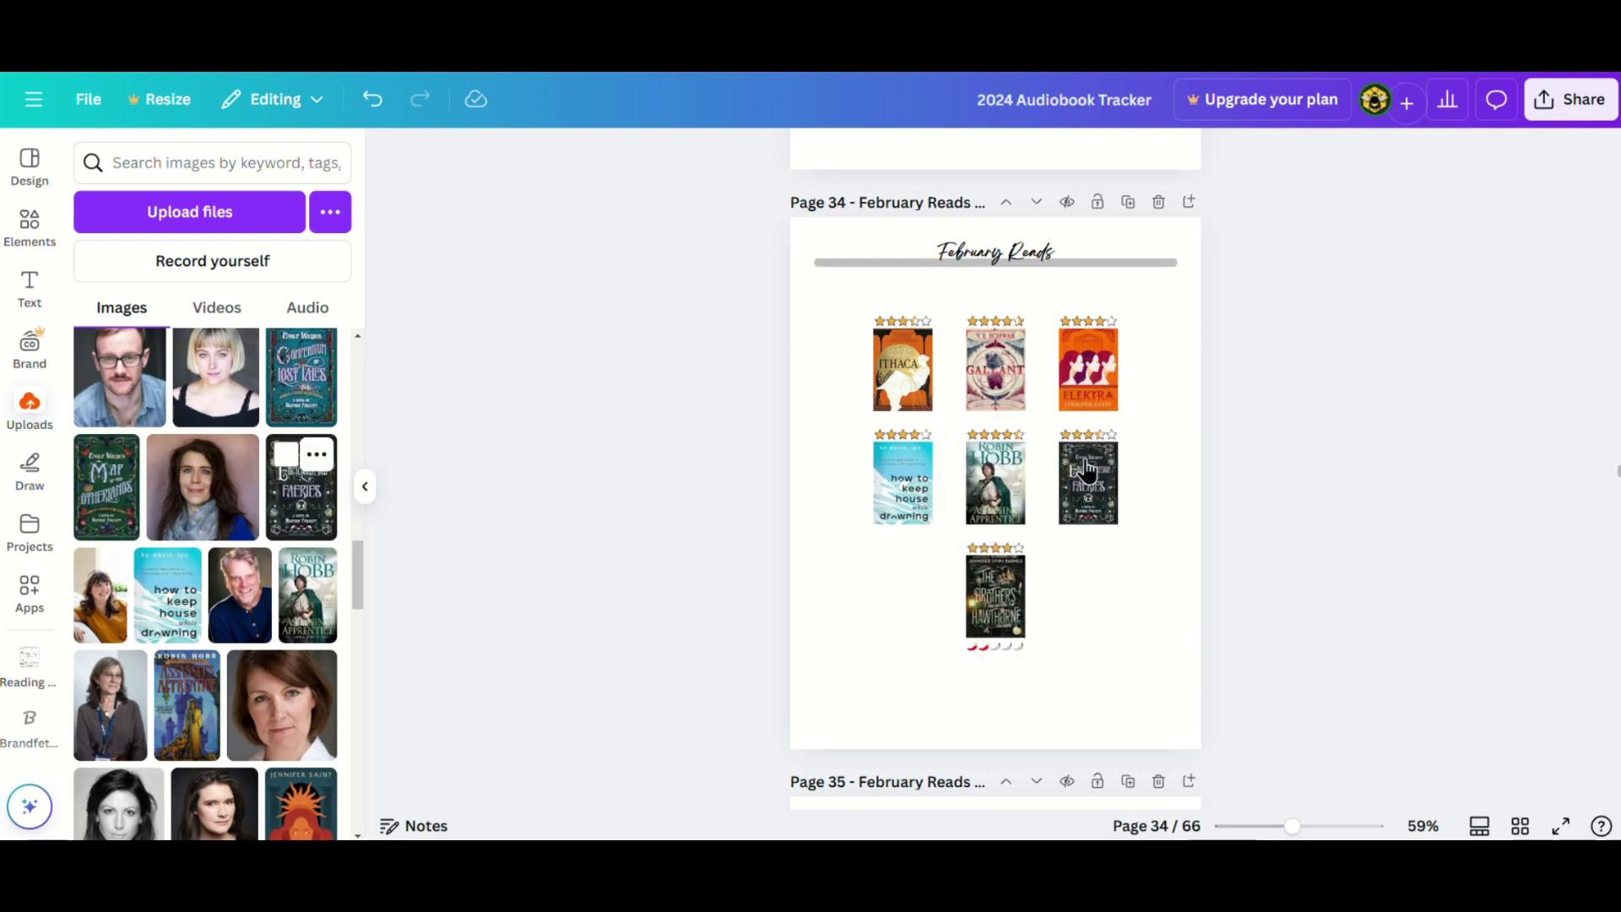
left_click(1158, 202)
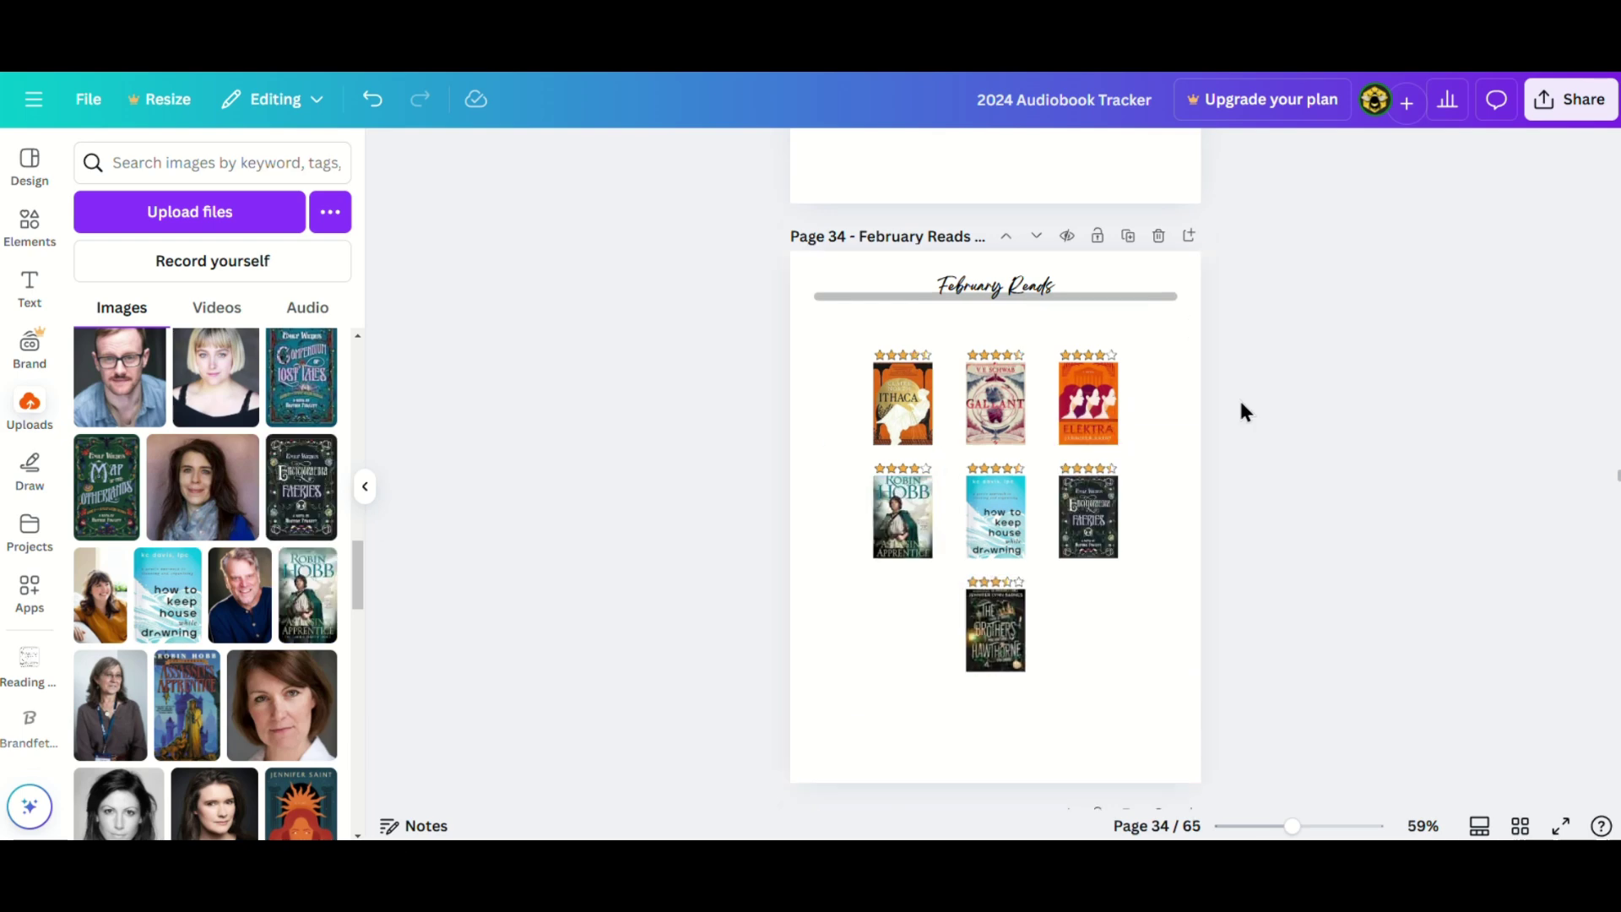
- Place the Ithaca cover in the February frame of the Best Book of the Month page
scroll(1240, 411, "down", 7)
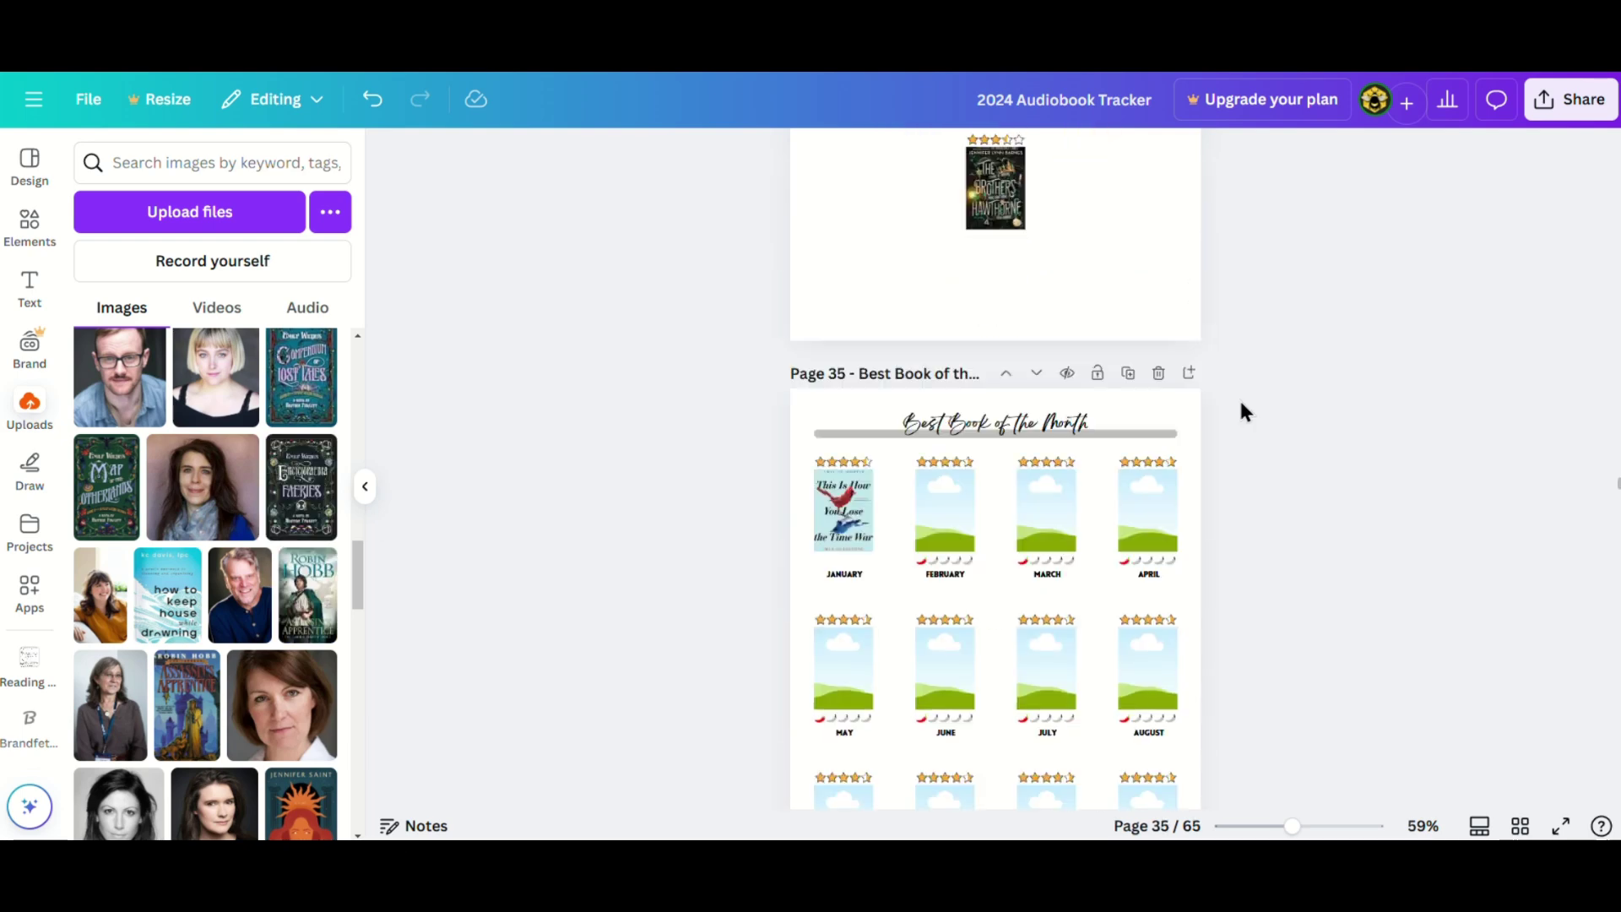
scroll(1241, 411, "down", 1)
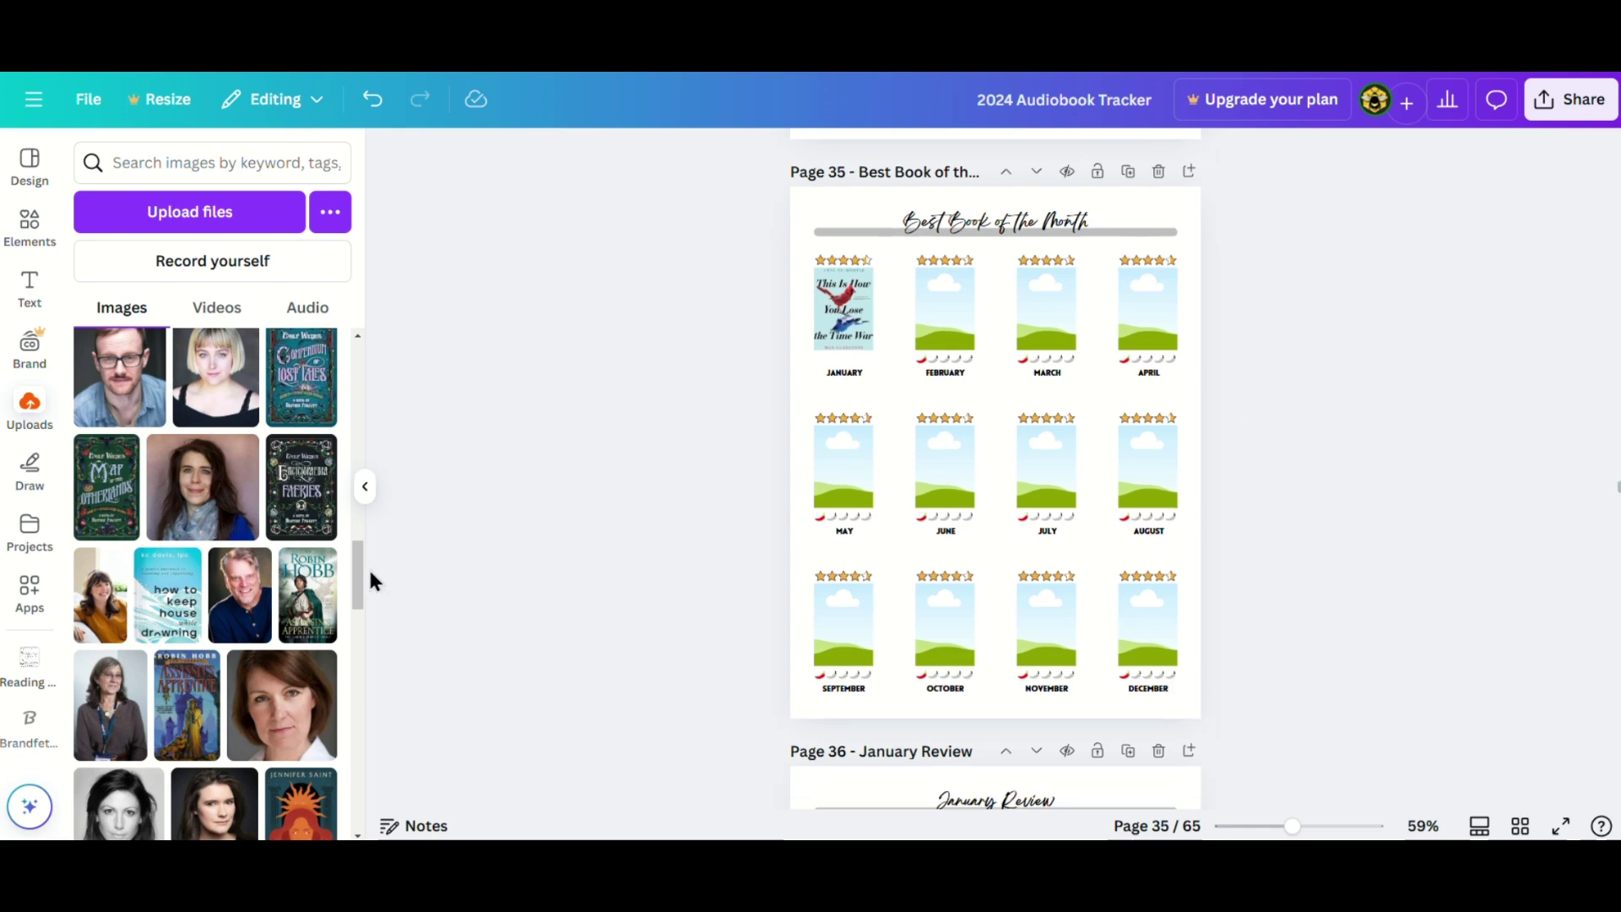
left_click_drag(356, 589, 361, 469)
left_click_drag(103, 487, 929, 318)
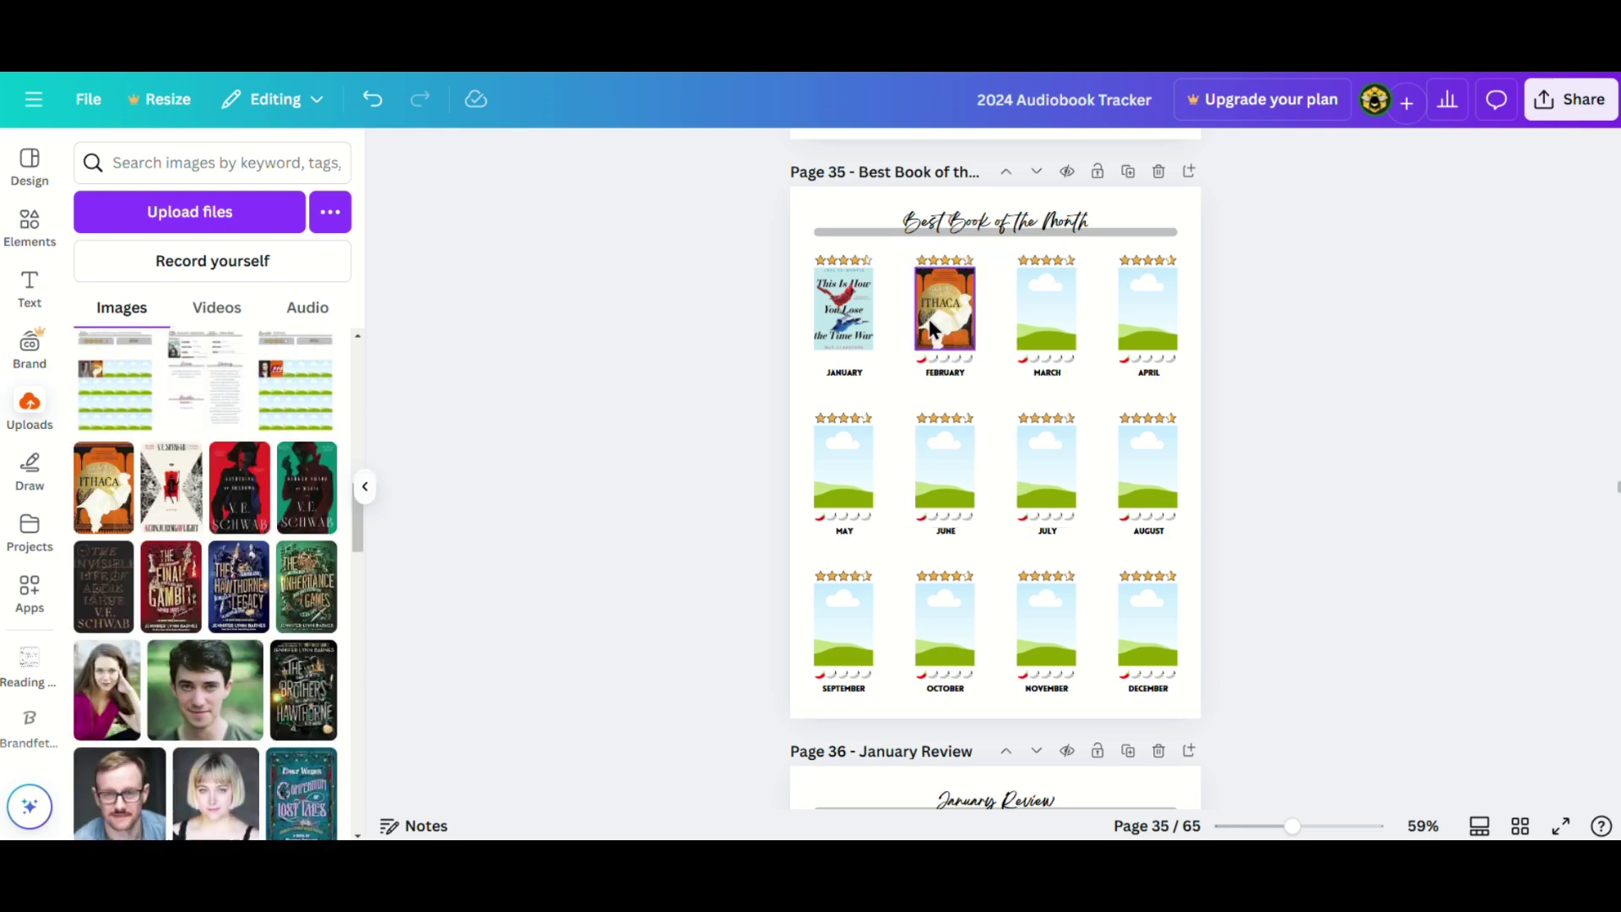
- Duplicate the January Review page and change the copy's page name to February Review
scroll(1250, 334, "down", 1)
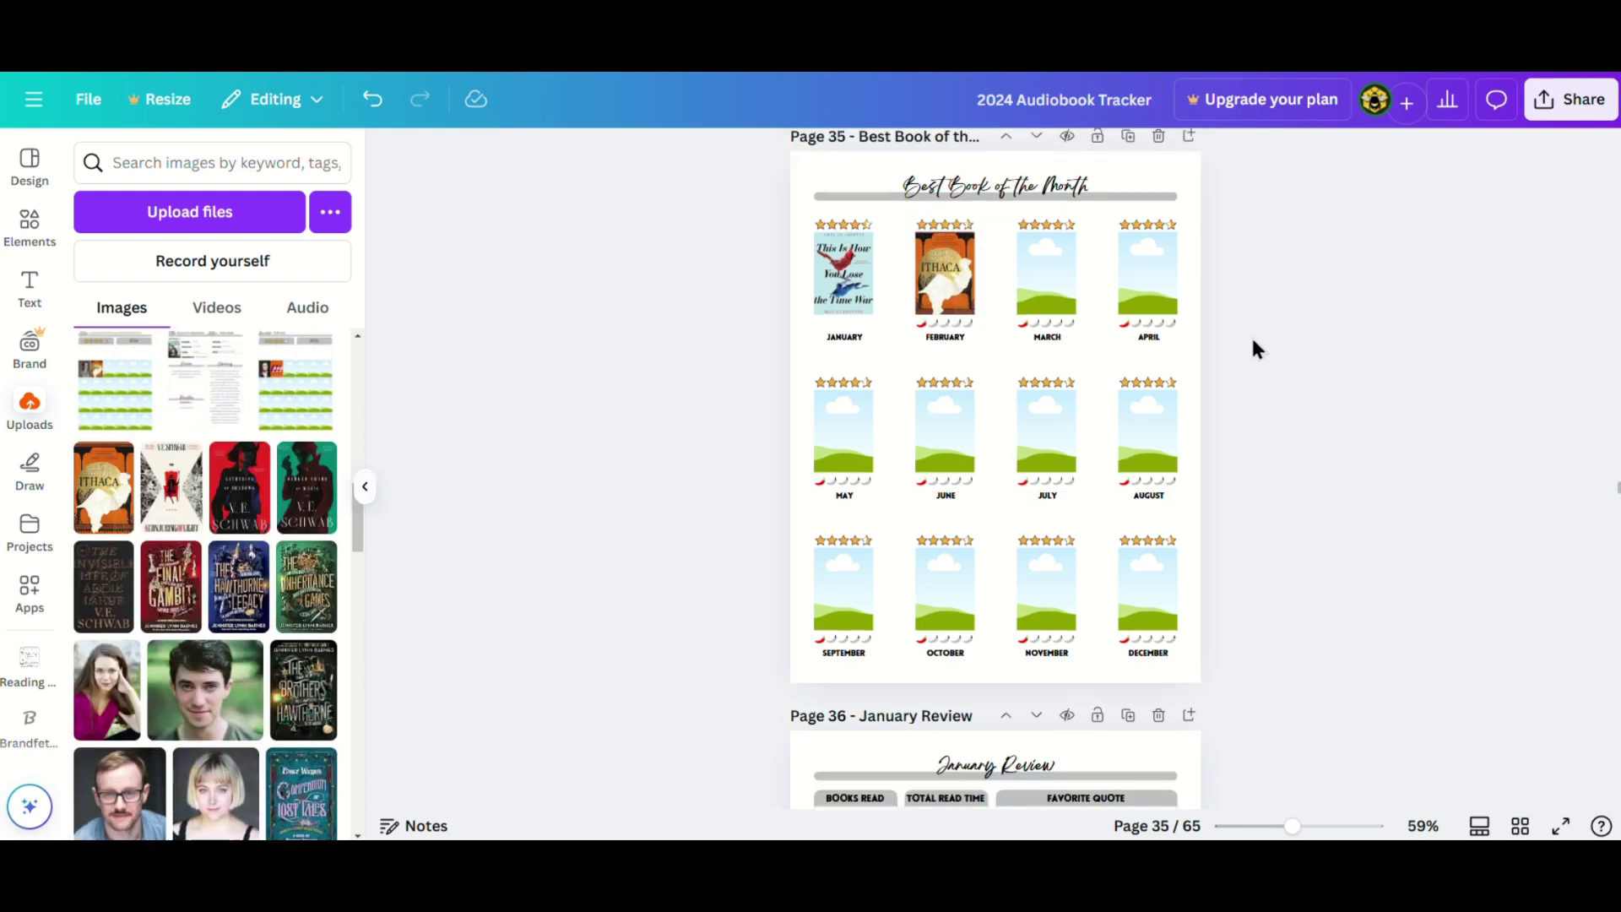
scroll(1253, 341, "down", 4)
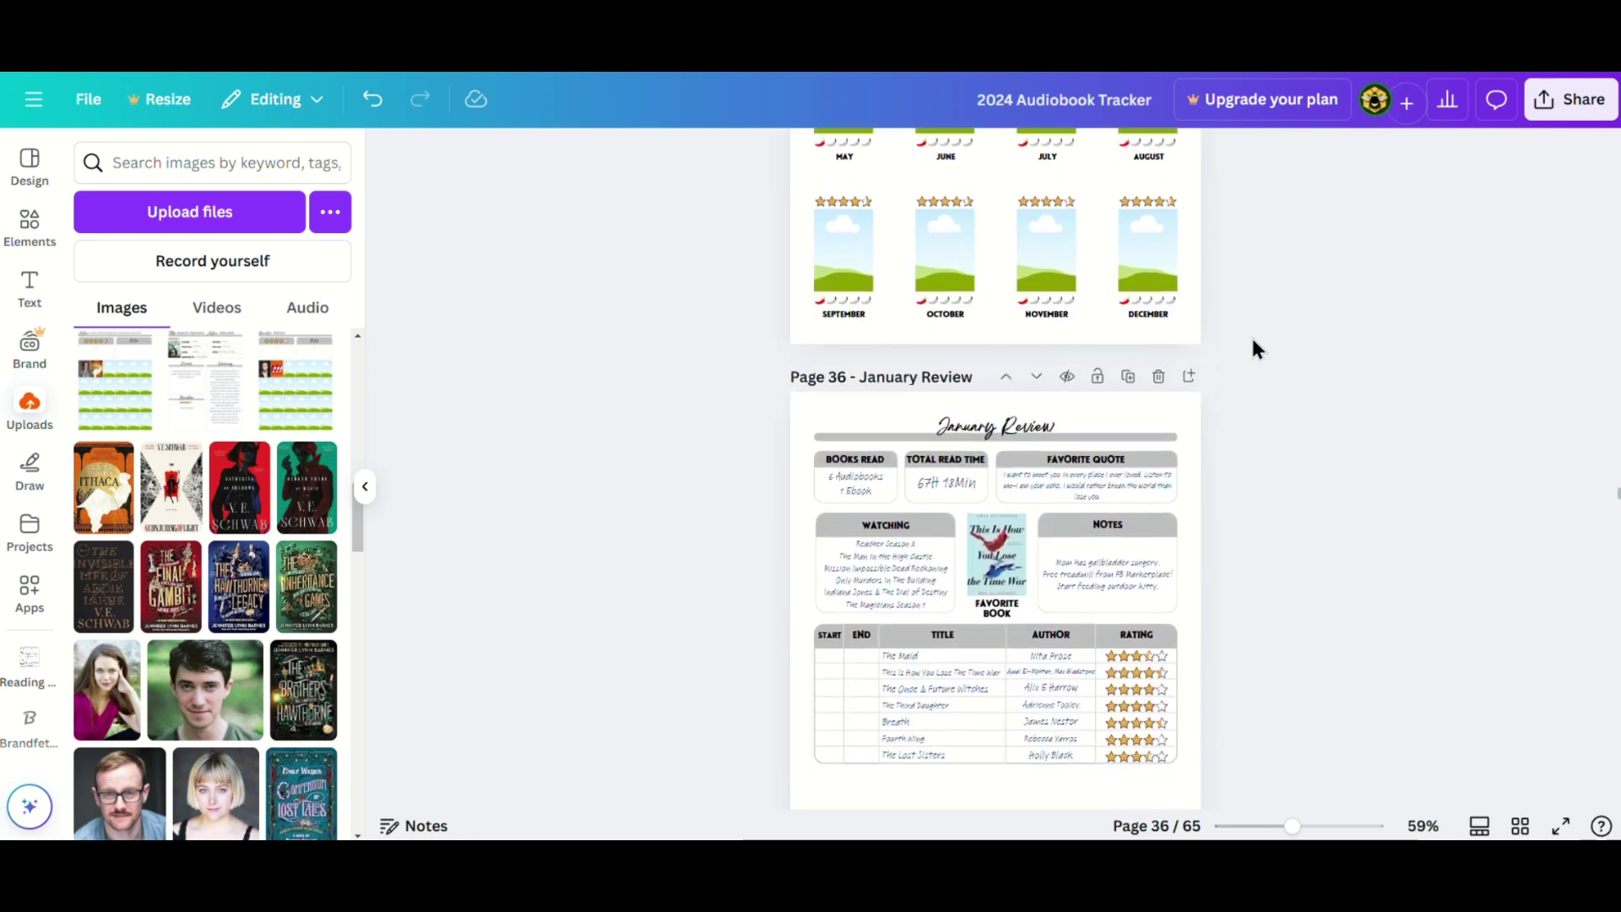
scroll(1253, 348, "down", 1)
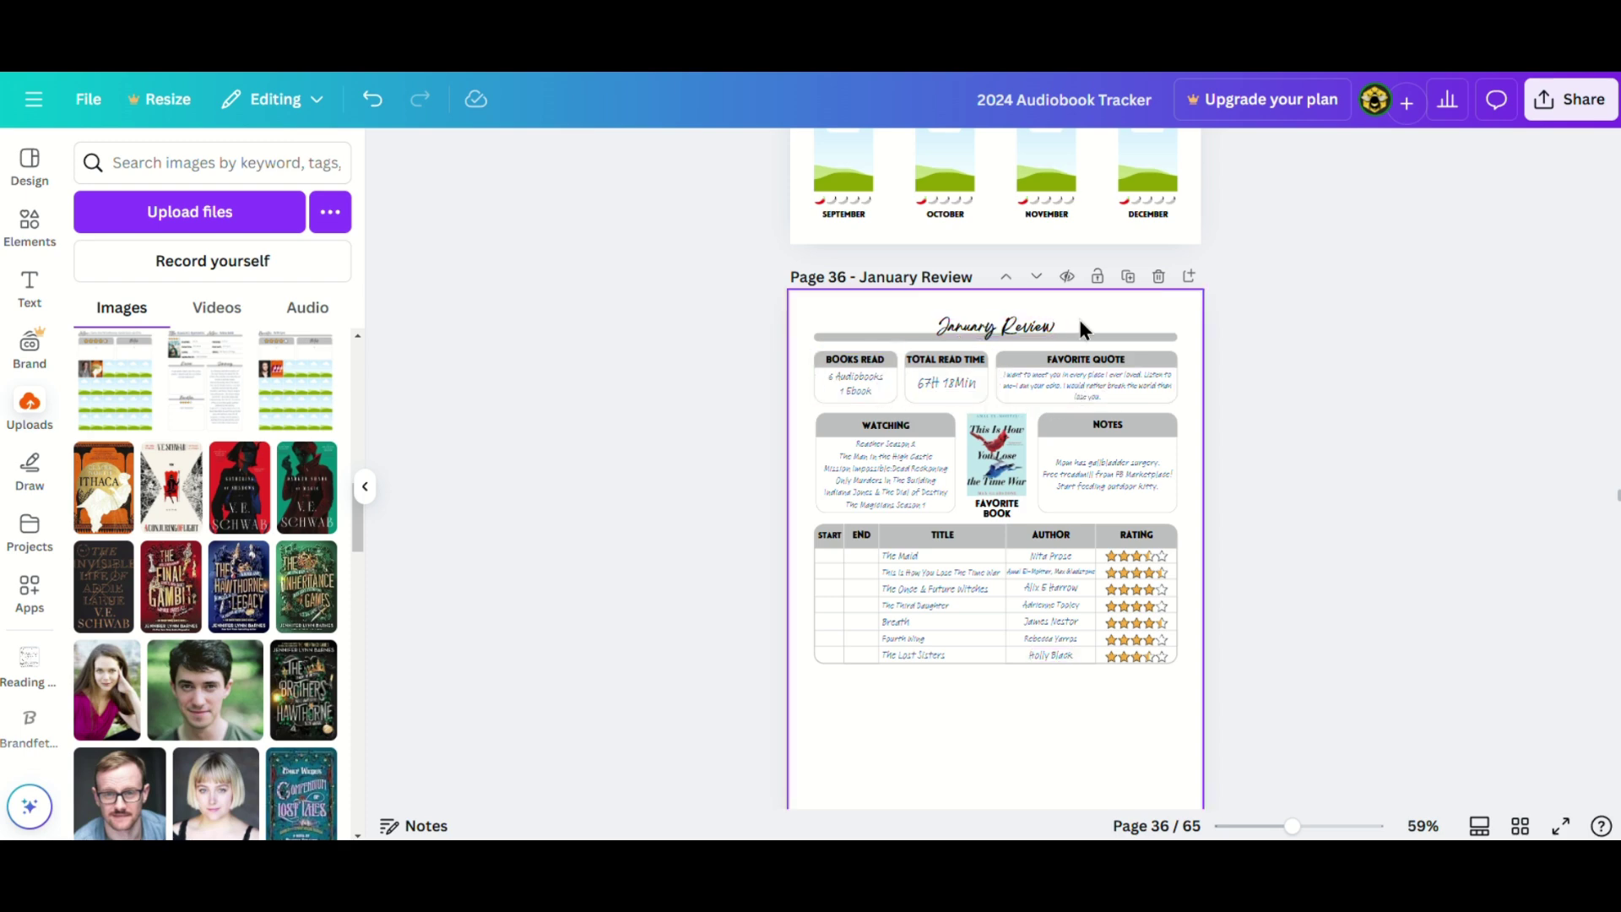
left_click(1127, 277)
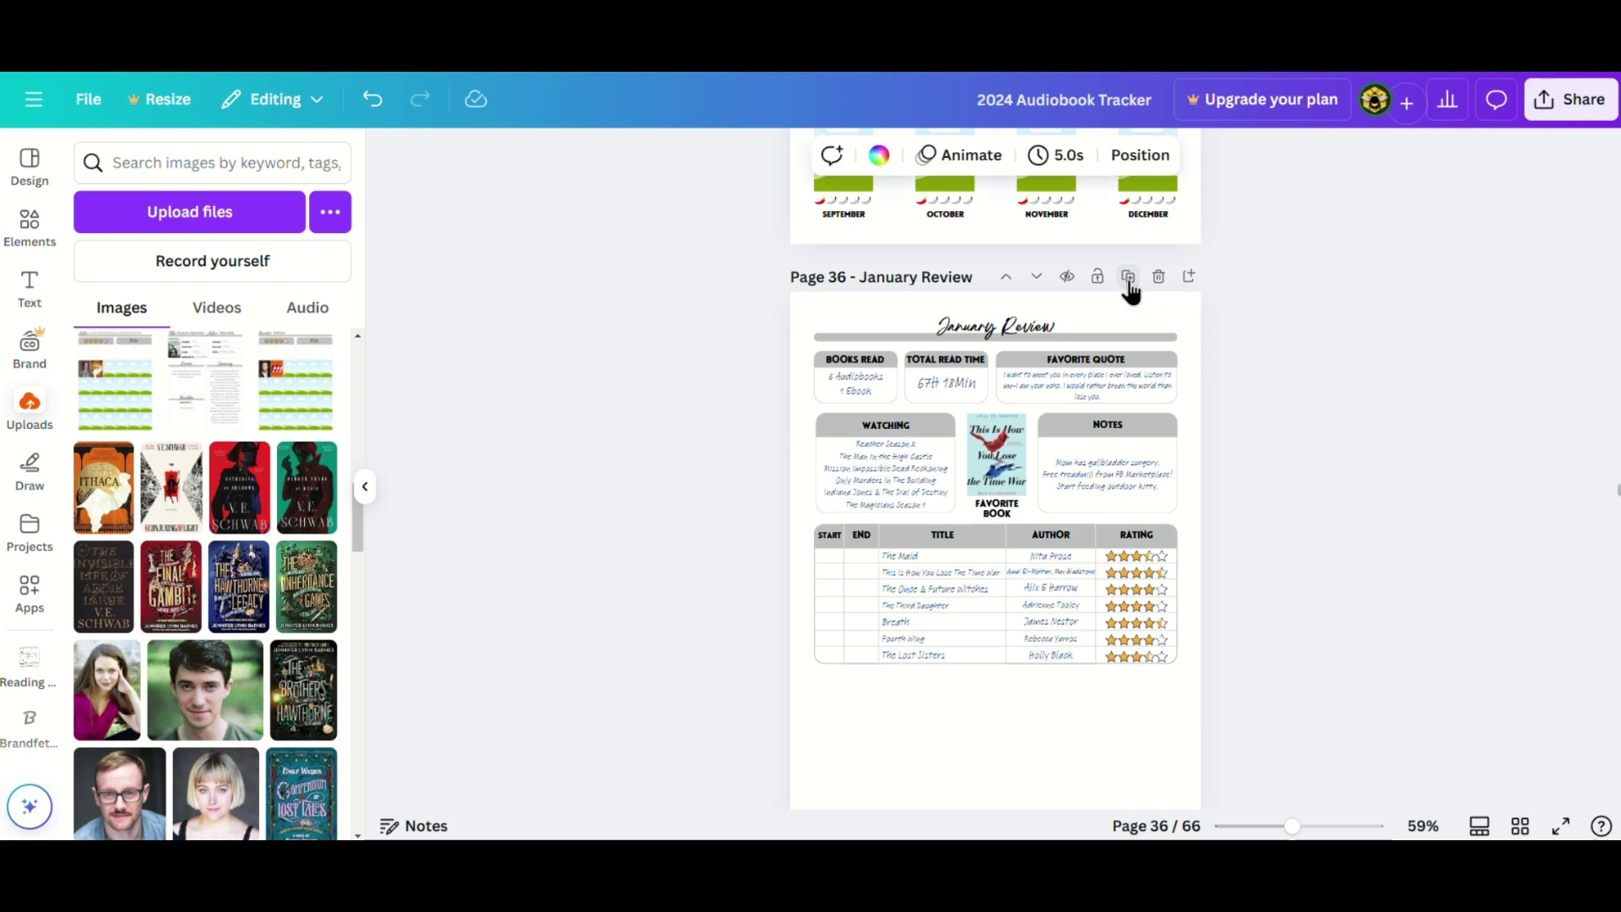
left_click(882, 276)
key("BackSpace")
key("BackSpace")
key("BackSpace")
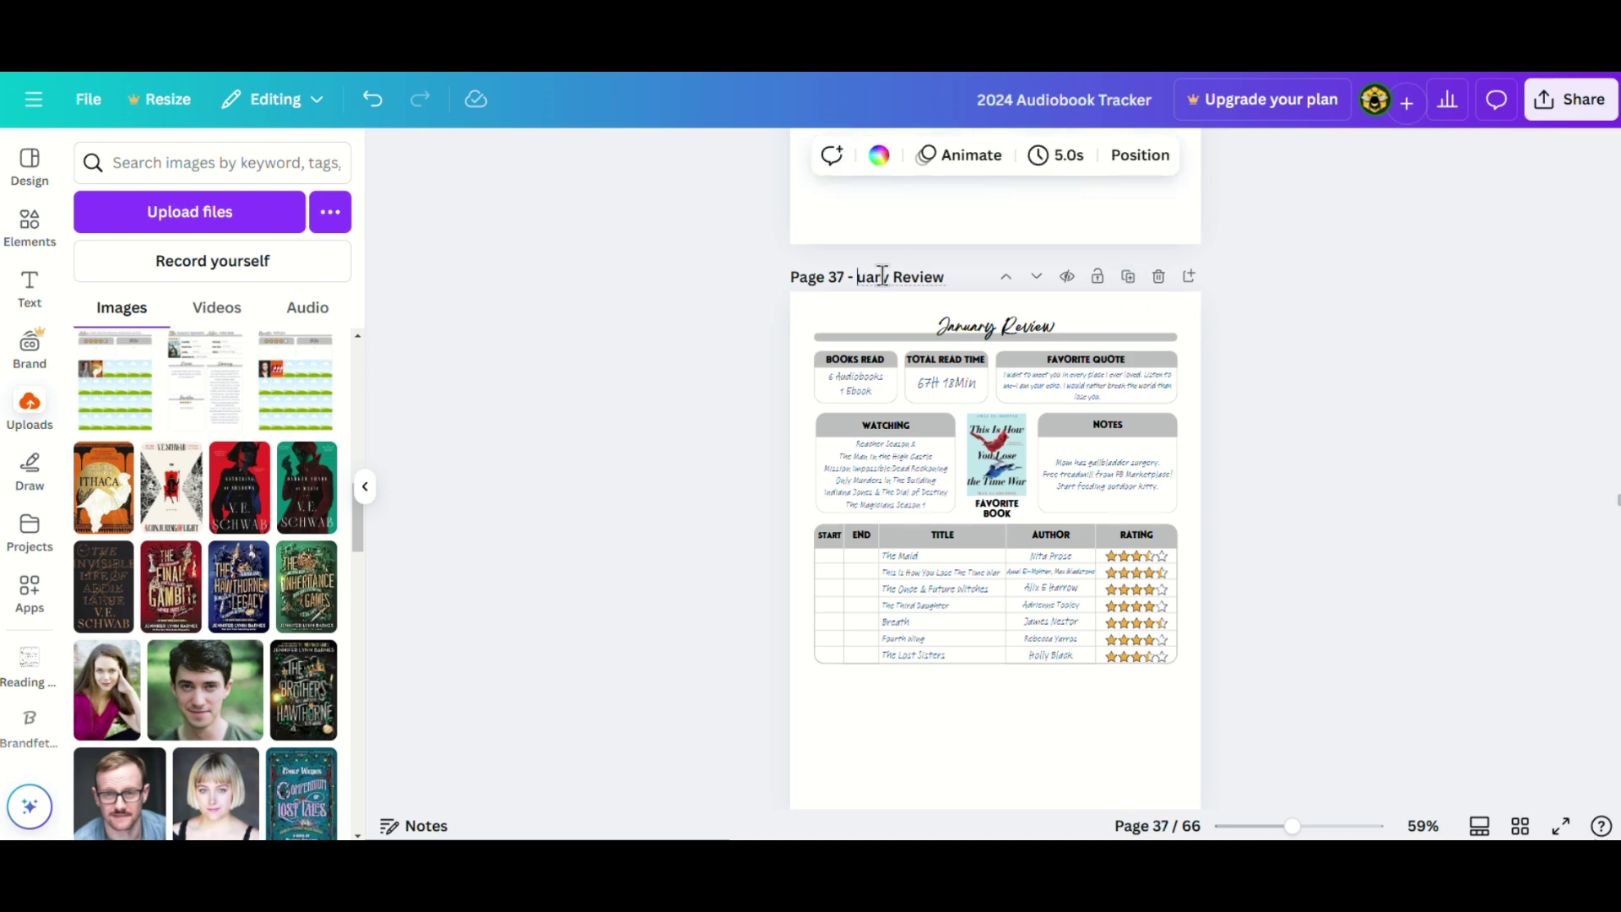
type("Febr")
- Set the copied review page's heading to "February Review" and put the Ithaca cover in its Favorite Book frame
double_click(962, 327)
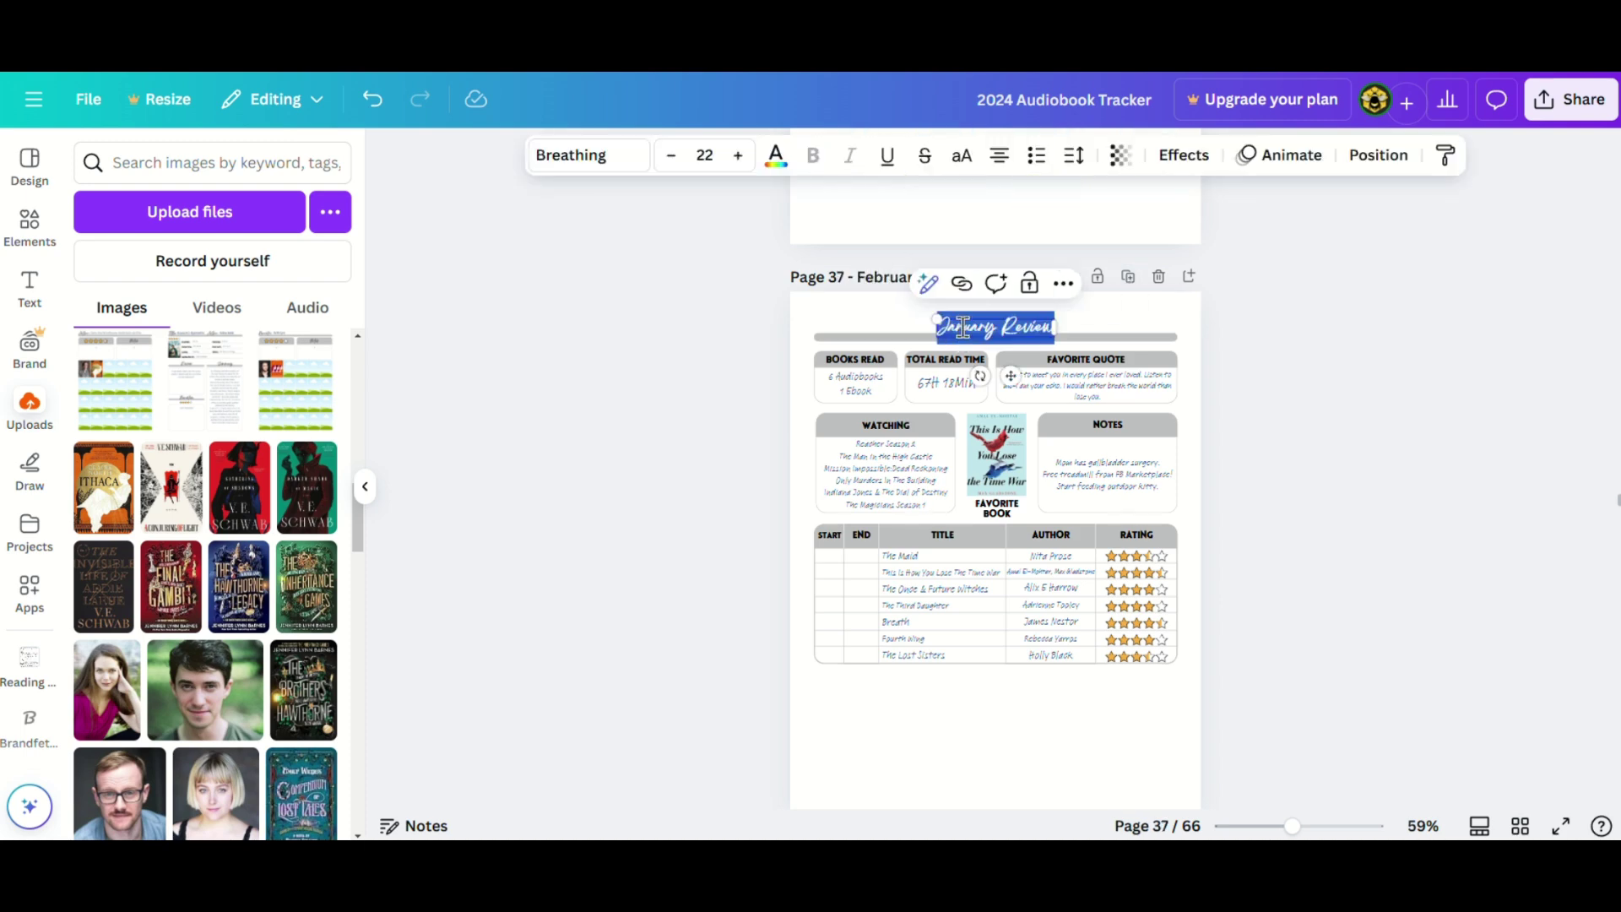
type("February Review")
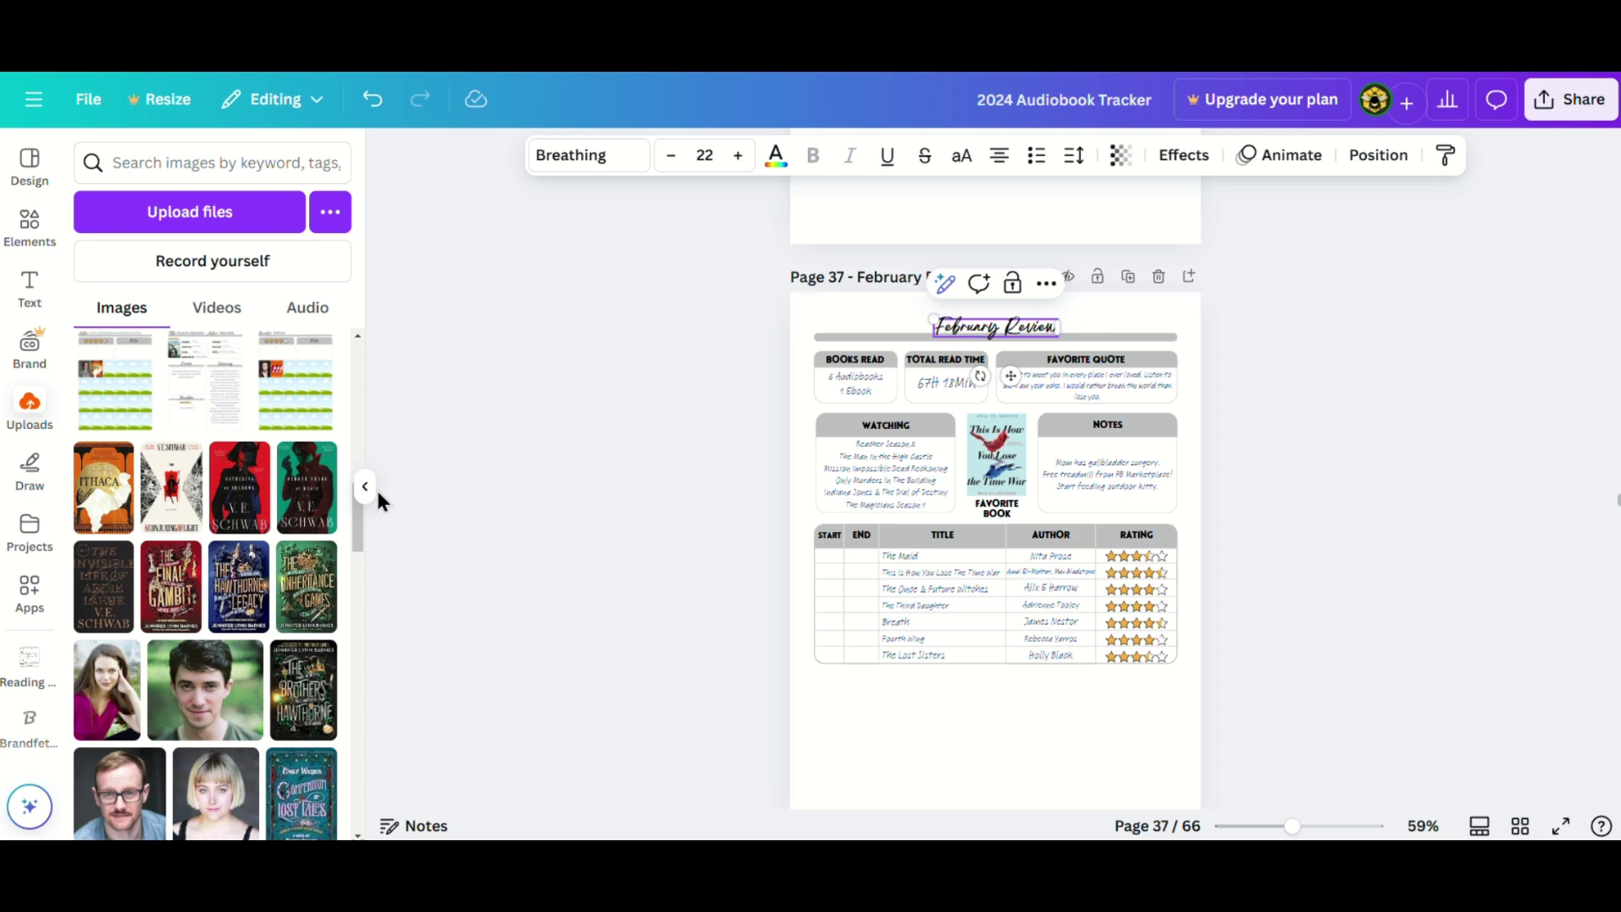
left_click_drag(87, 529, 987, 442)
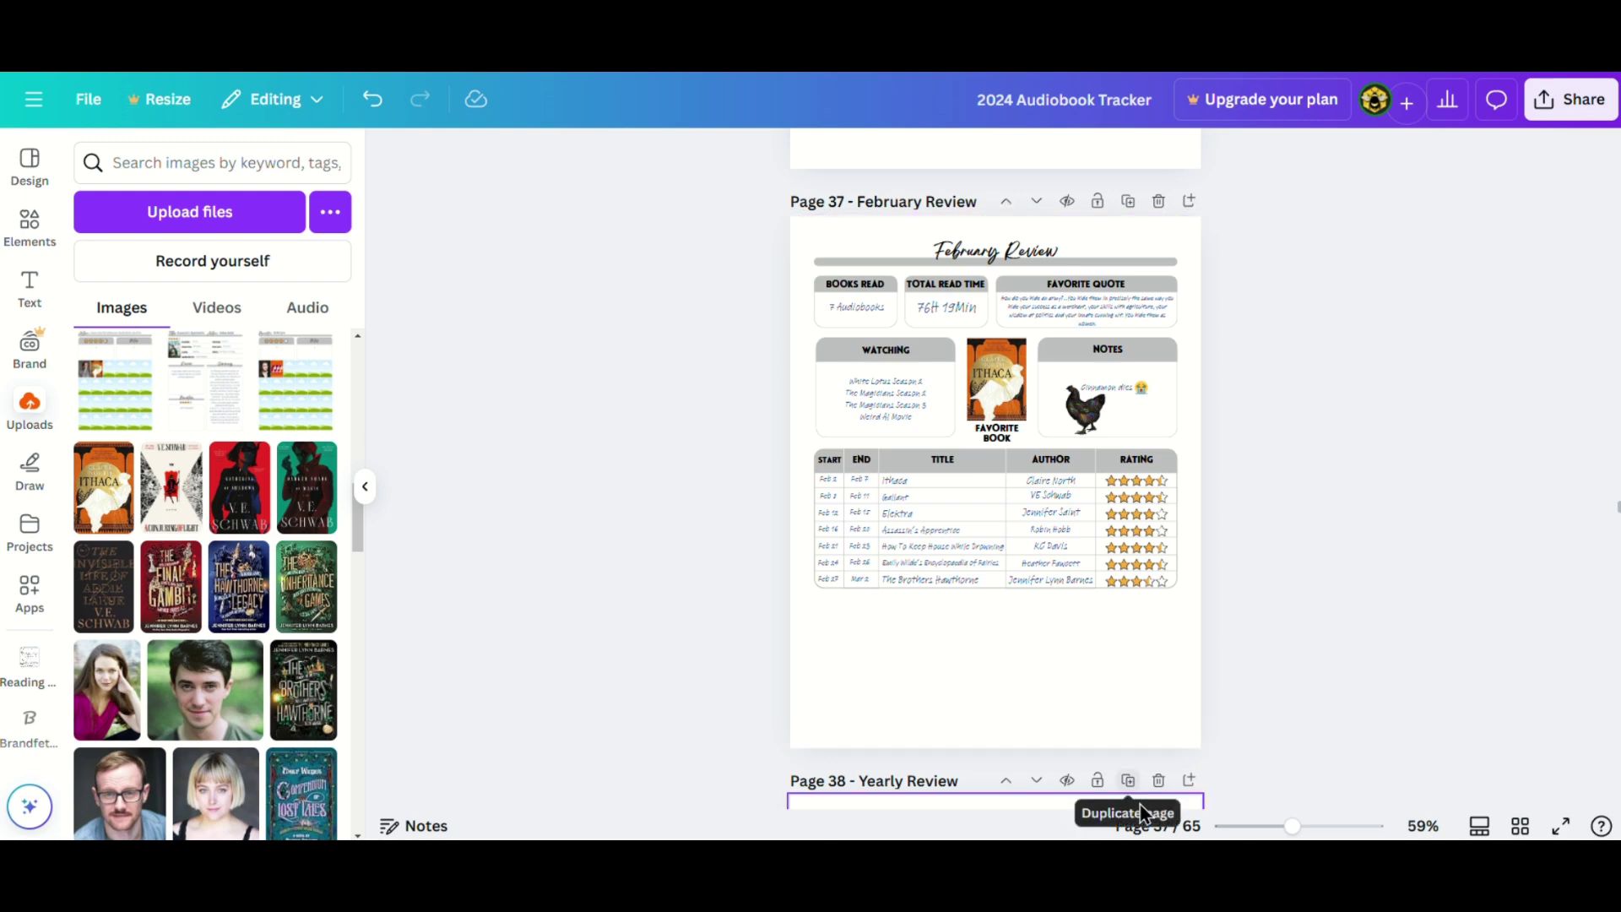
- Duplicate the Fourth Wing review on page 11 and replace the copy's cover with Ithaca
left_click(1160, 829)
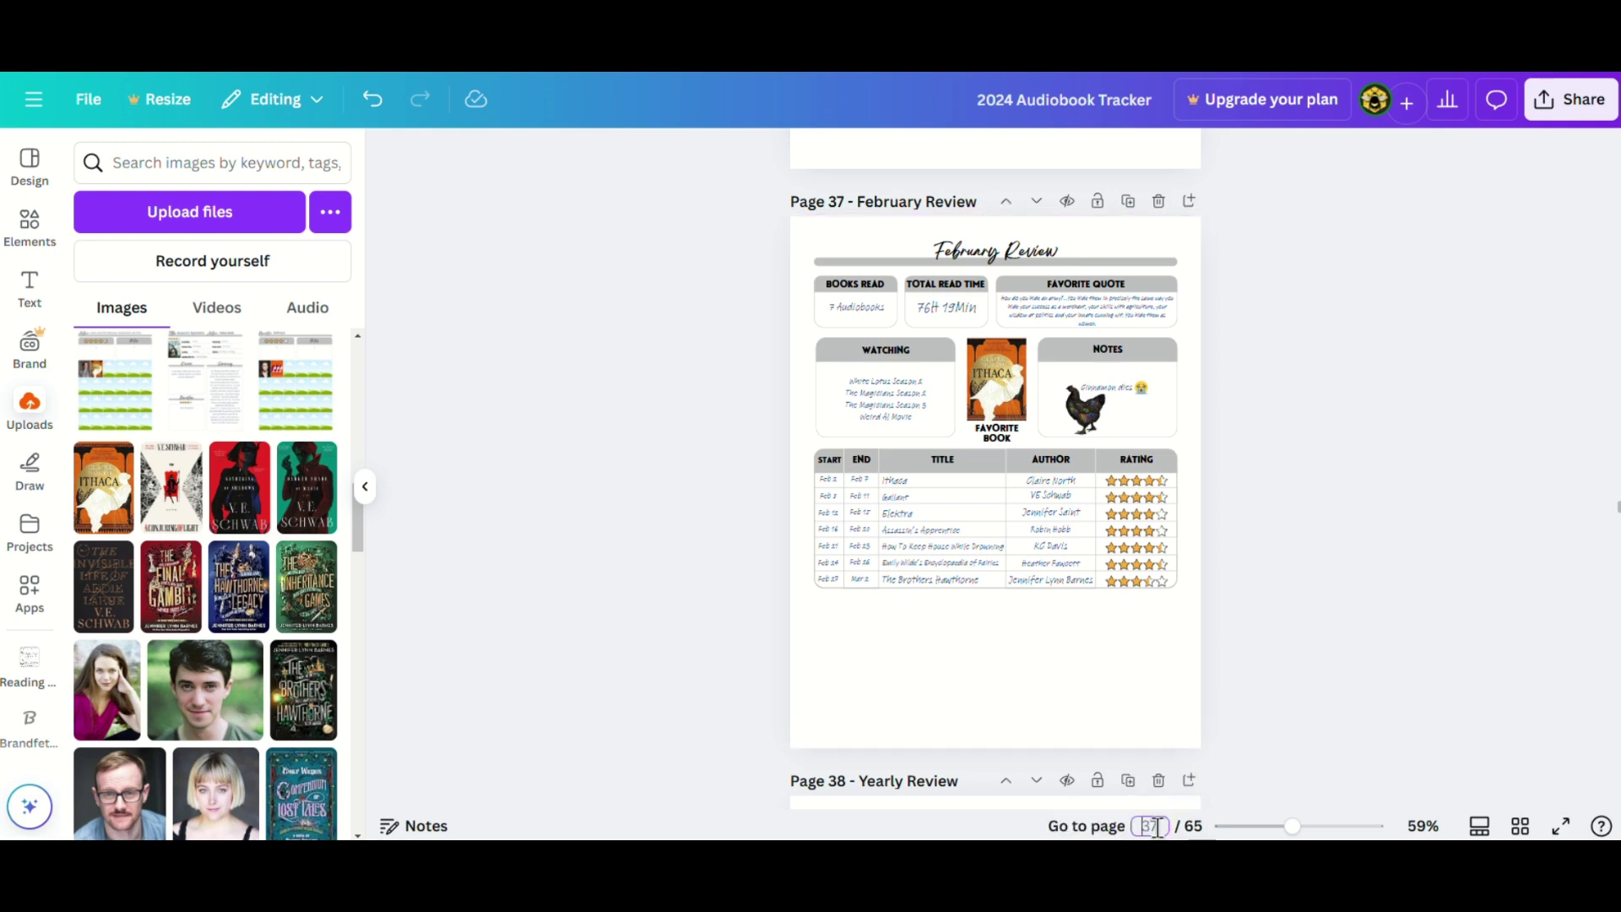
type("11")
key("Return")
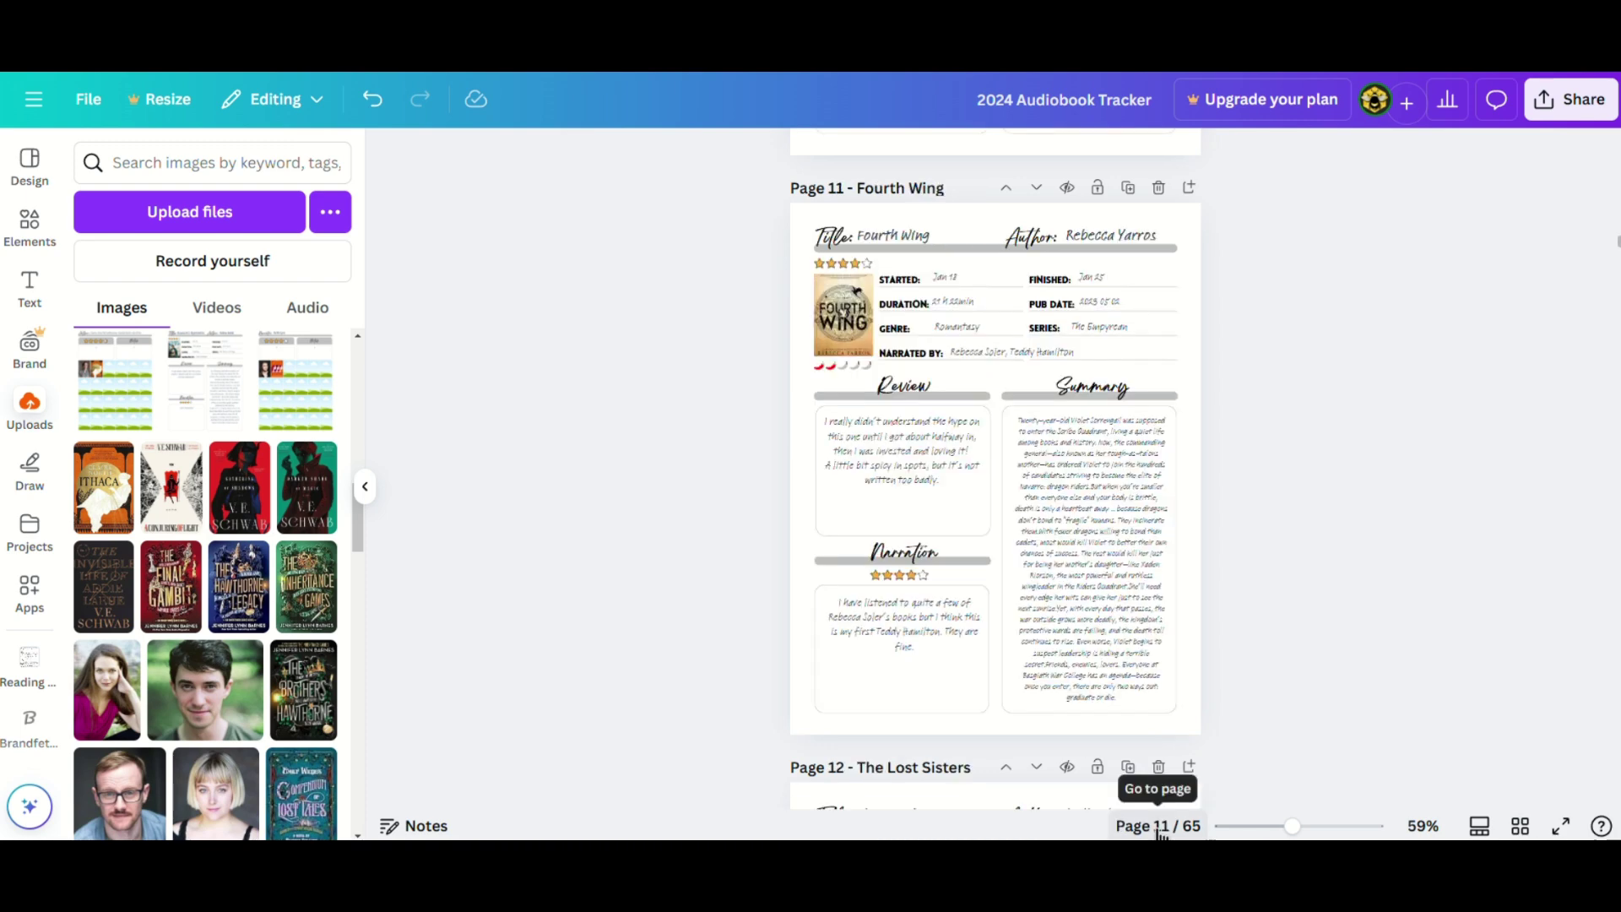
left_click(1128, 187)
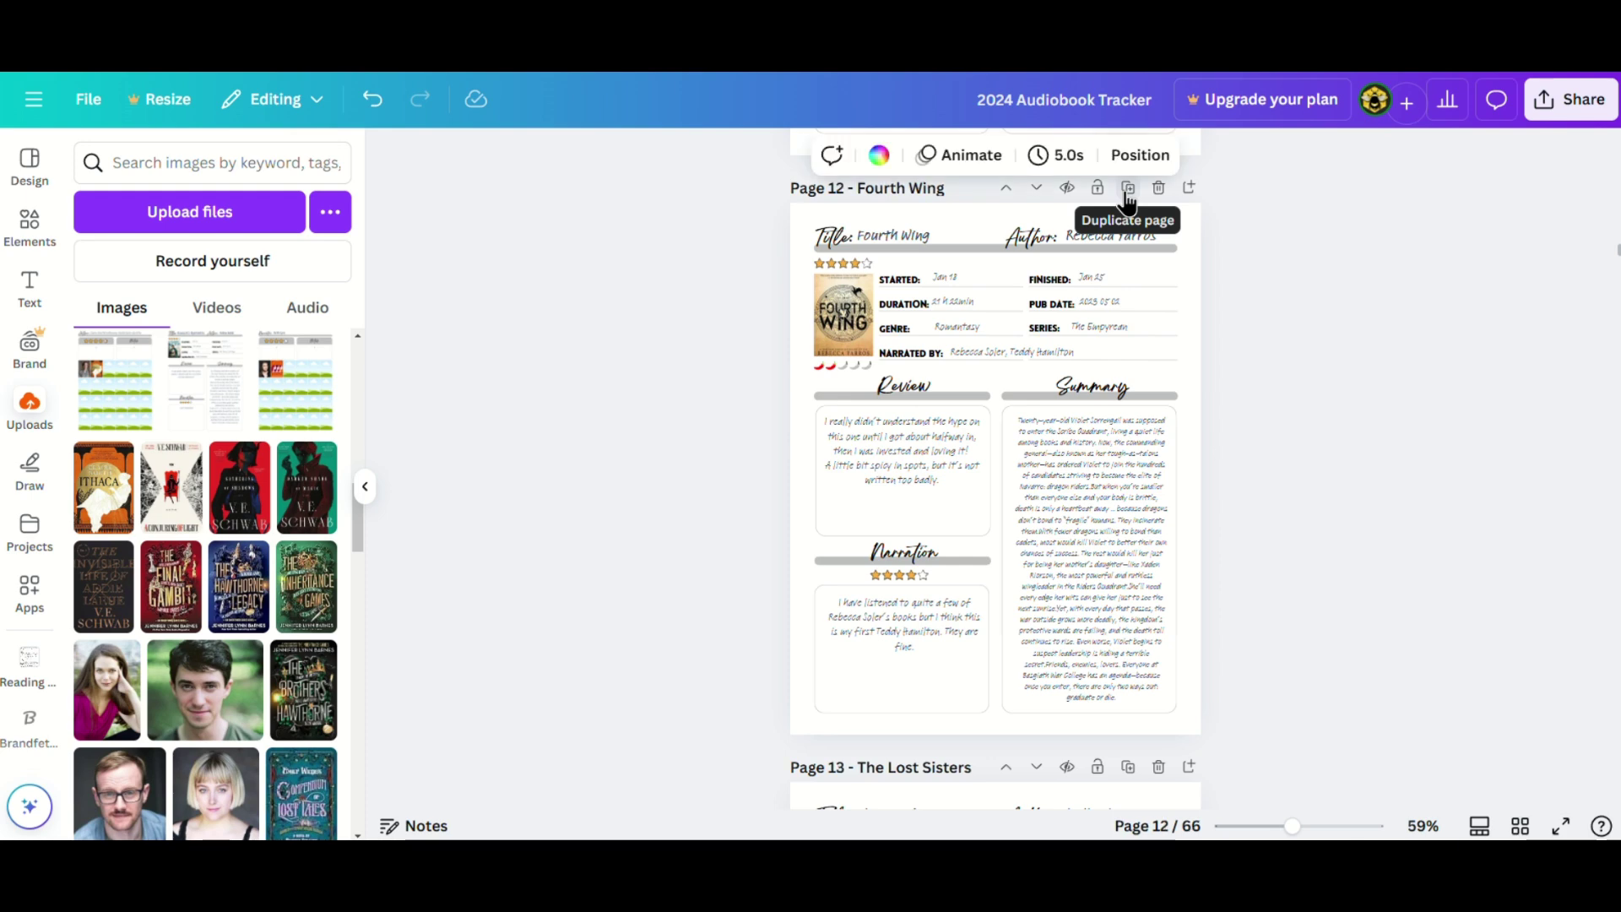
left_click_drag(102, 498, 803, 315)
- Set the copied book review's Title field and its page name to "Ithaca"
double_click(888, 242)
type("Ithaca")
double_click(928, 189)
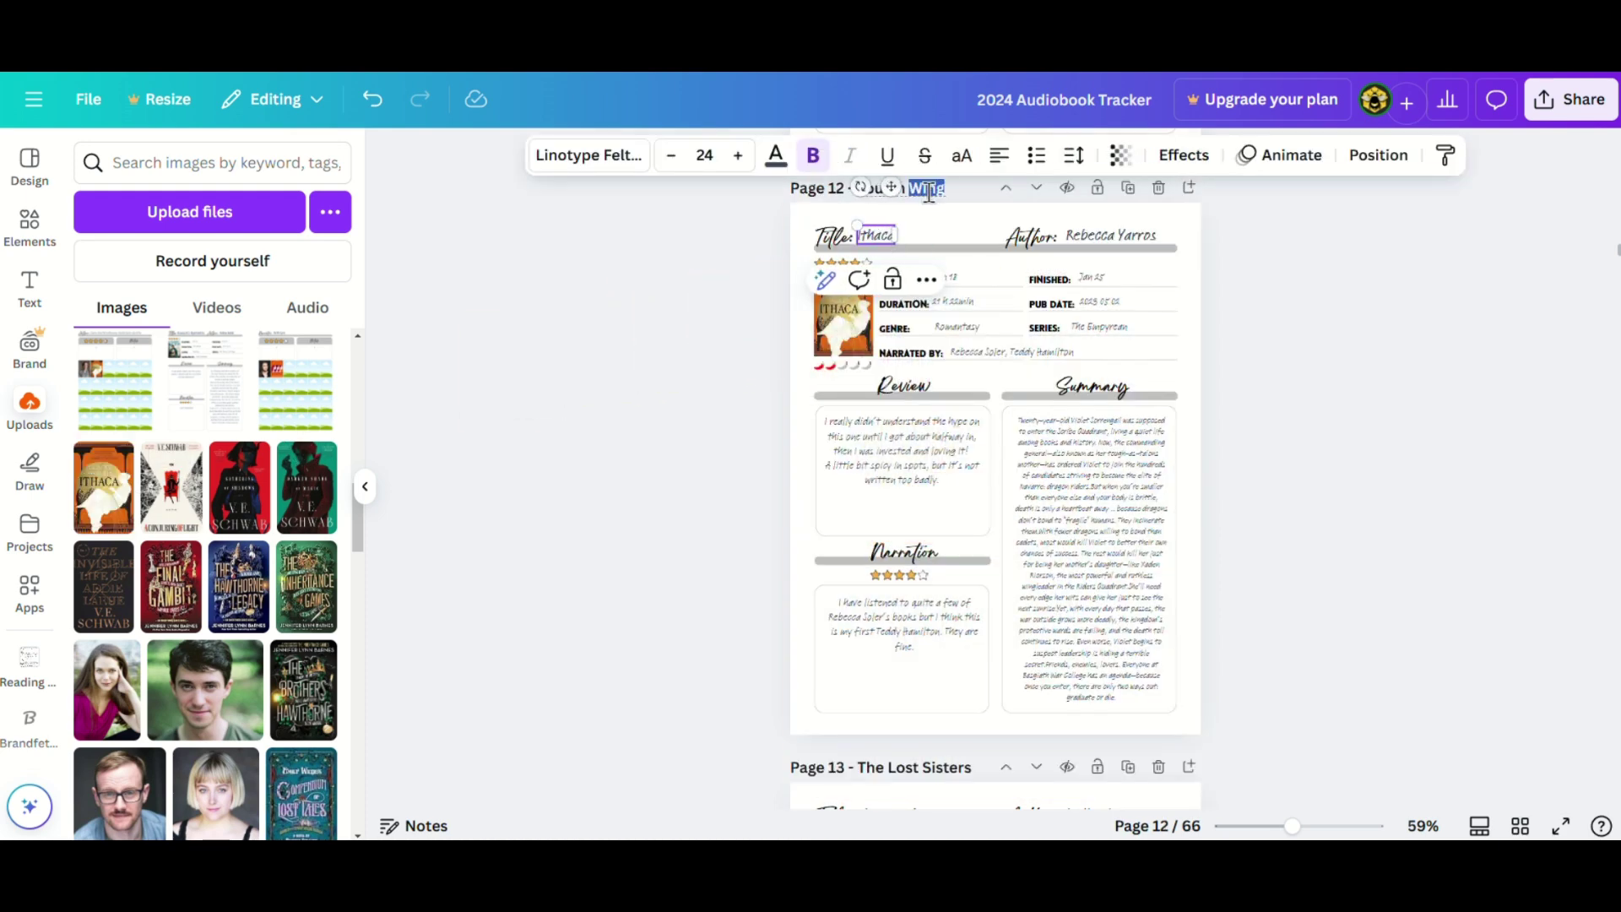
type("Ithaca")
left_click_drag(851, 188, 908, 187)
key("BackSpace")
left_click(1236, 279)
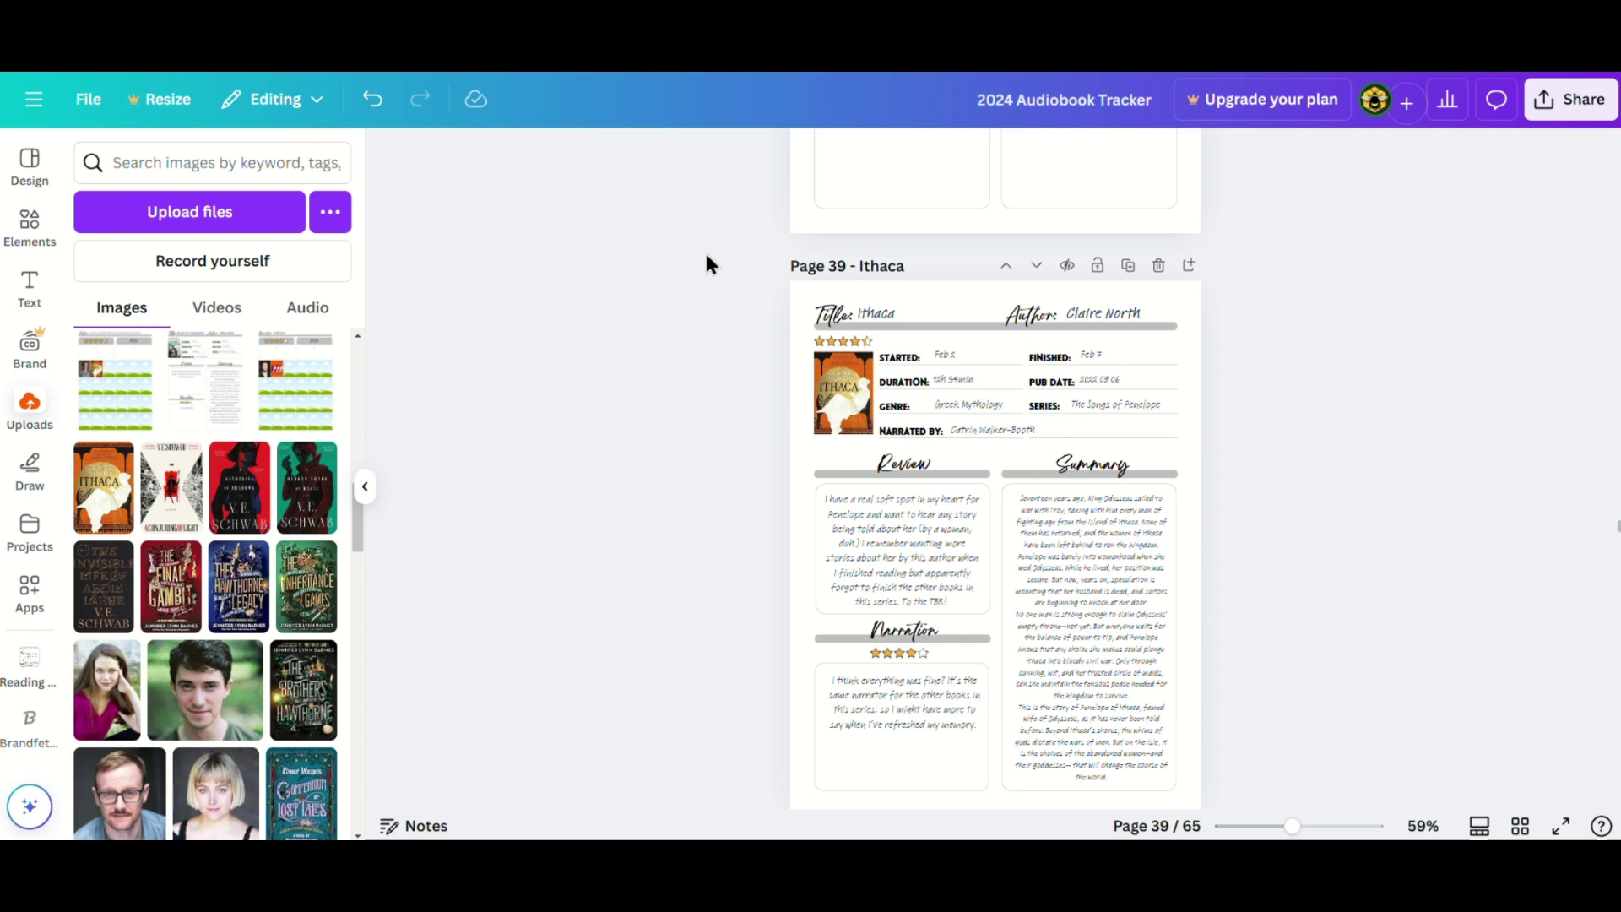
- Duplicate The Empyrean Series page on page 15
left_click(1157, 831)
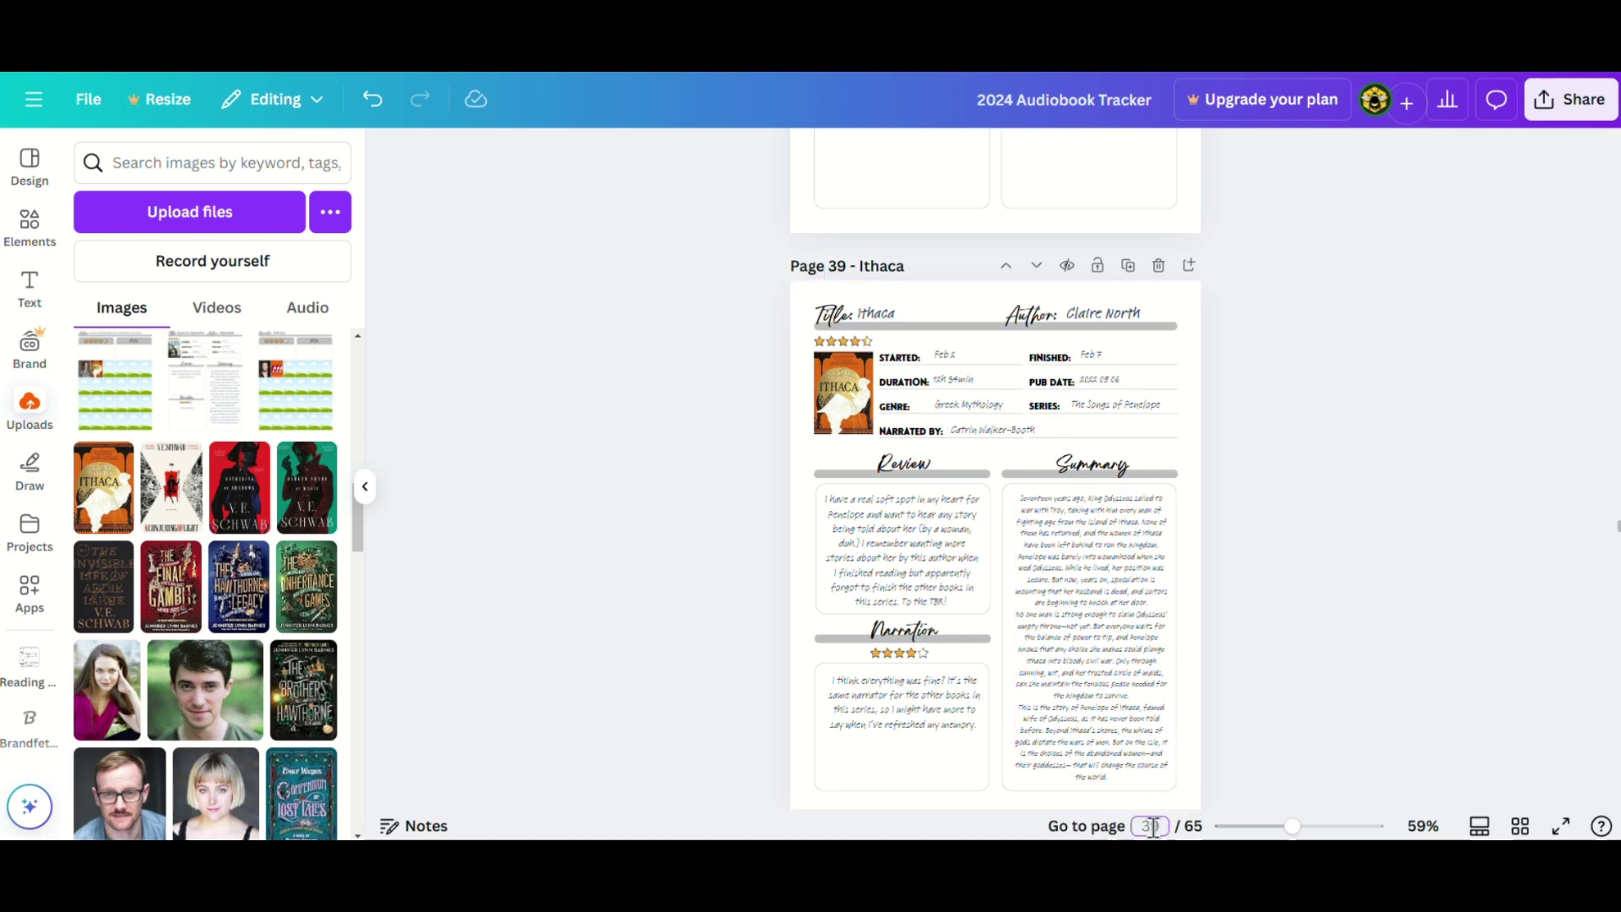
type("15")
key("Return")
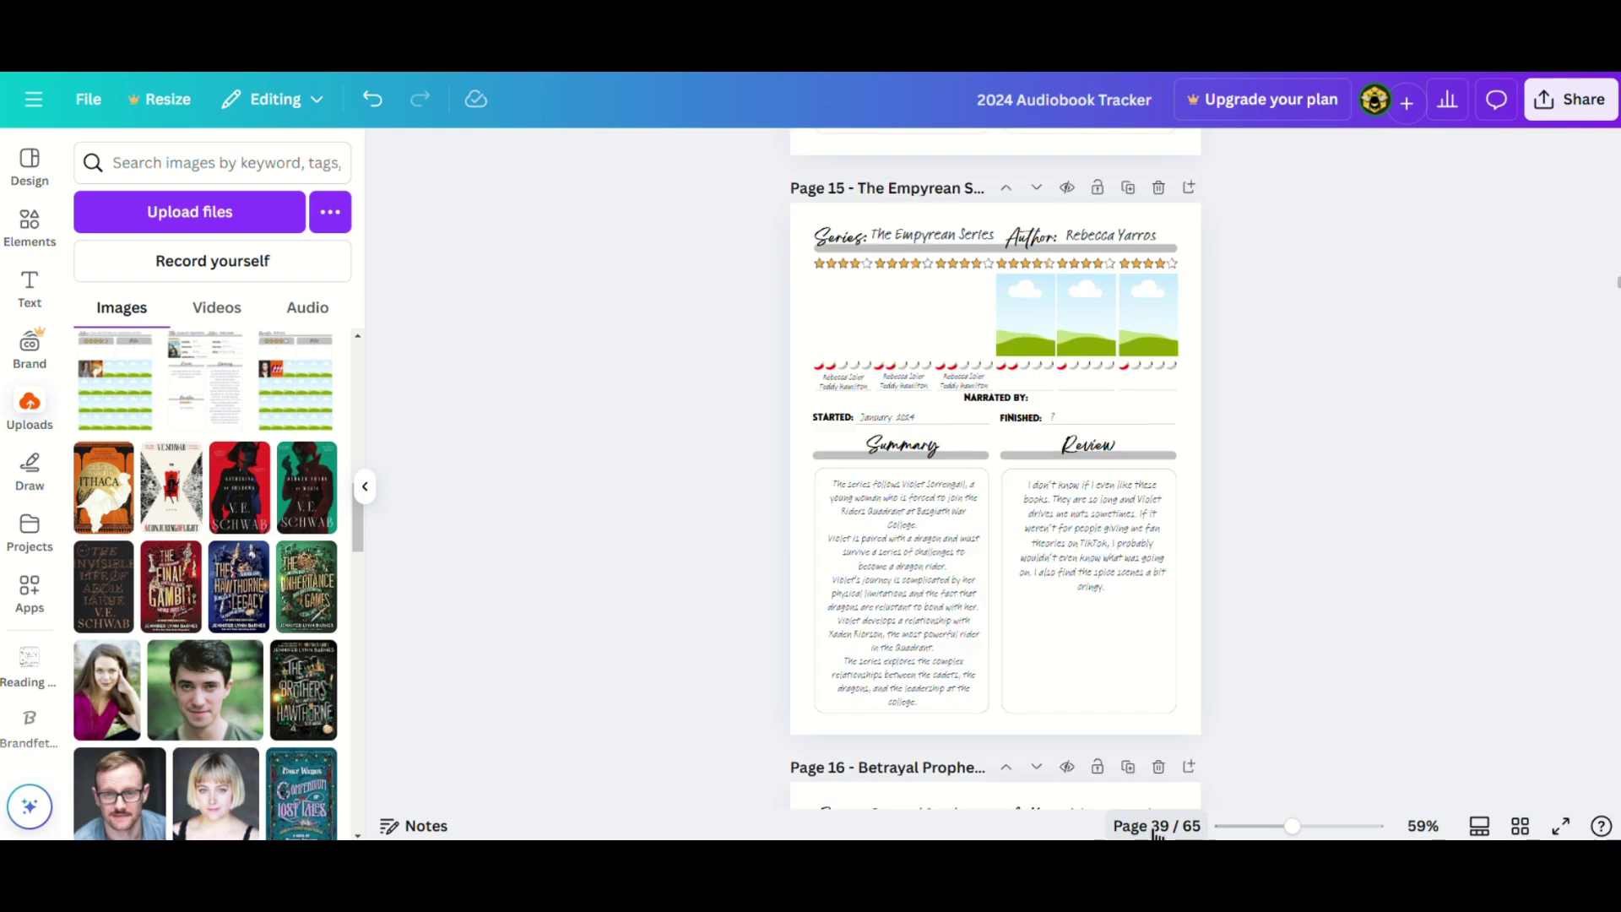
left_click(1128, 187)
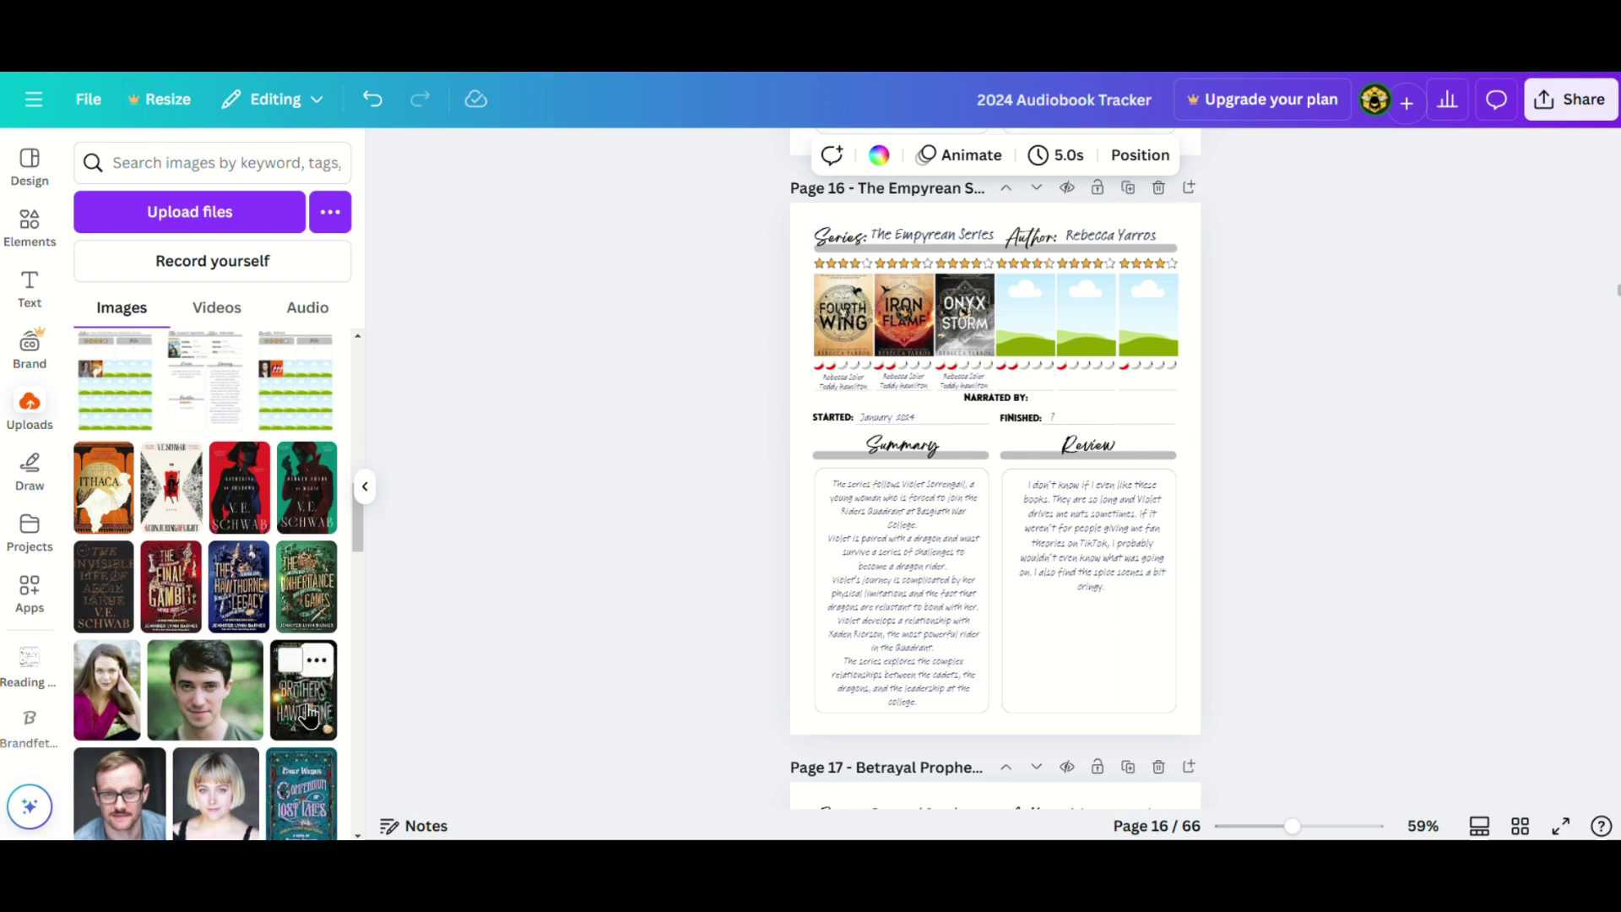
- Fill the series copy's first four frames with The Inheritance Games, The Hawthorne Legacy, The Final Gambit and The Brothers Hawthorne covers
left_click(306, 586)
left_click(241, 614)
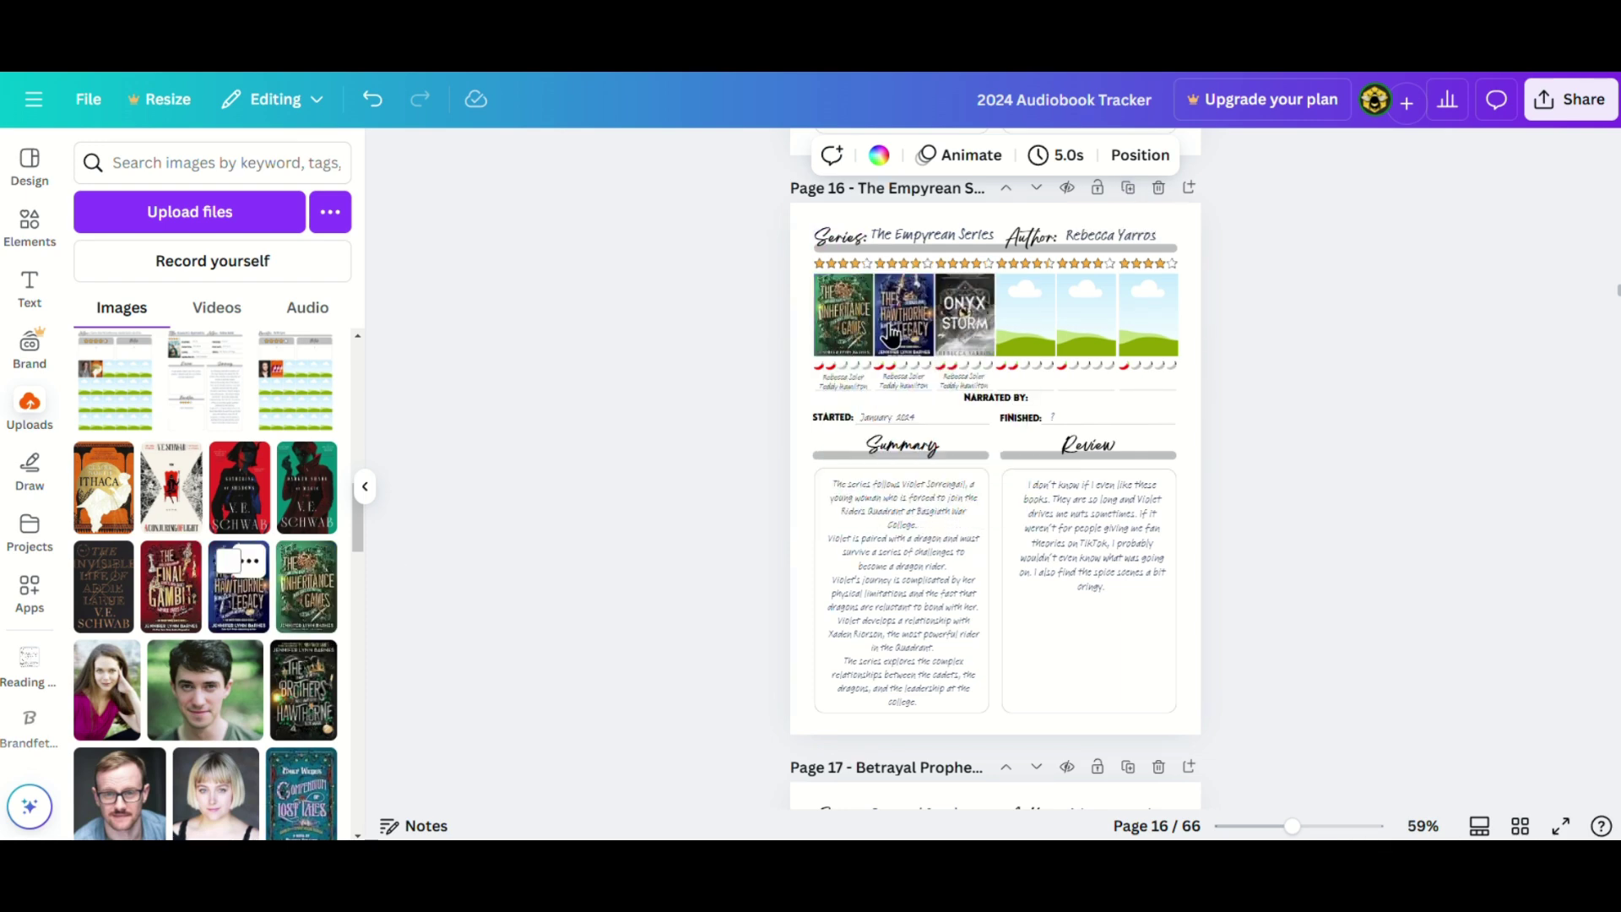
left_click_drag(175, 609, 962, 316)
left_click_drag(314, 716, 1021, 302)
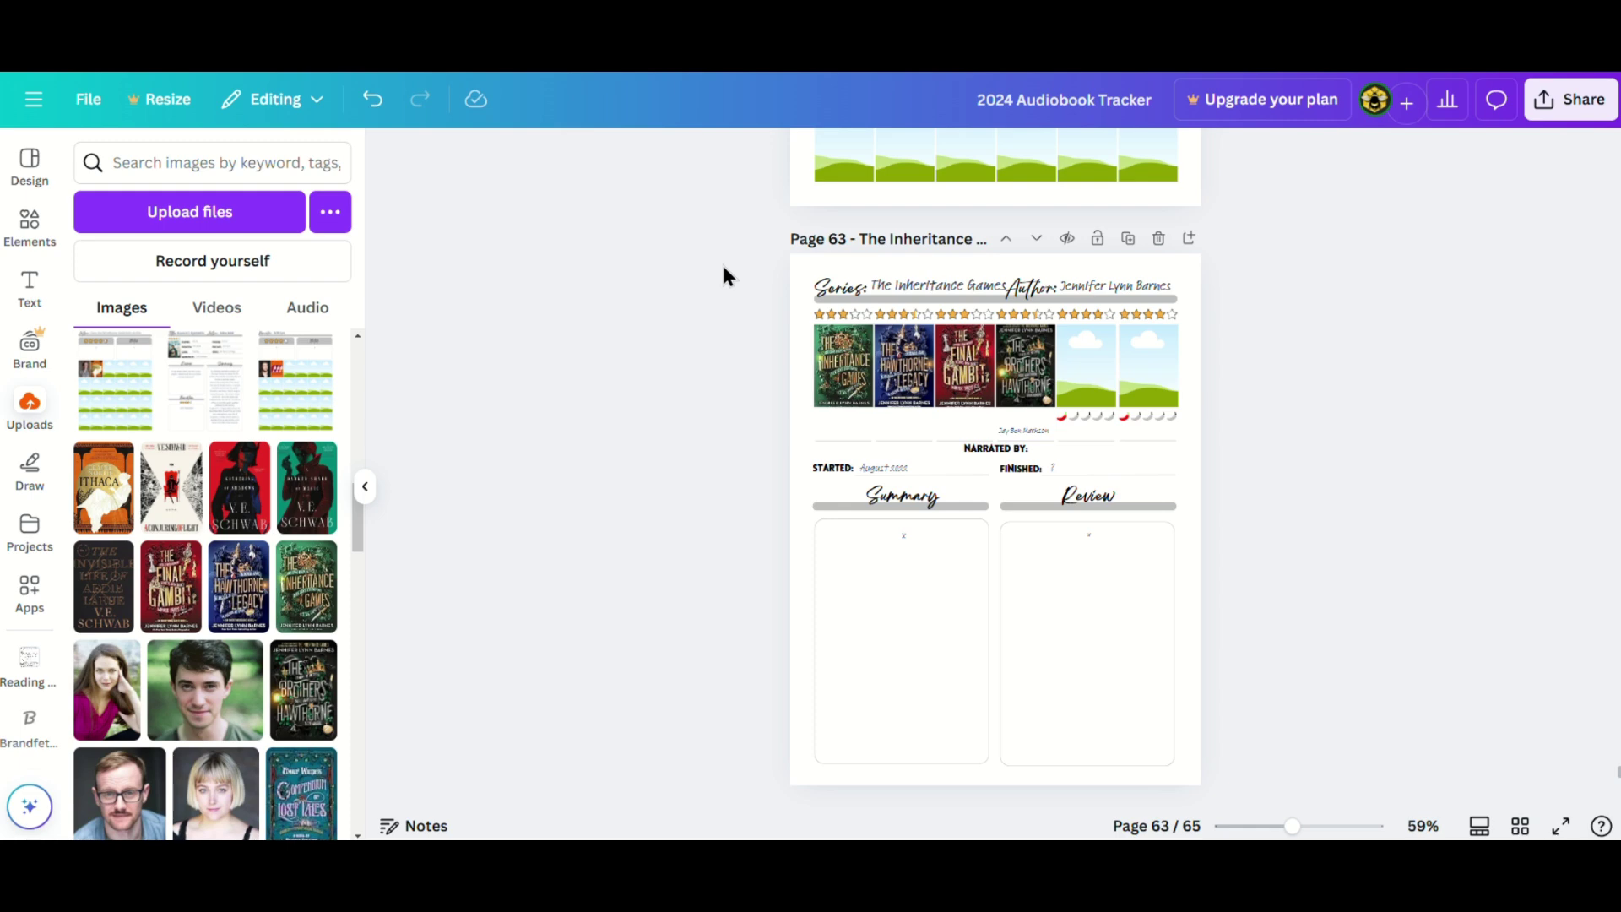
- Duplicate the completed narrator page on page 18
left_click(1155, 825)
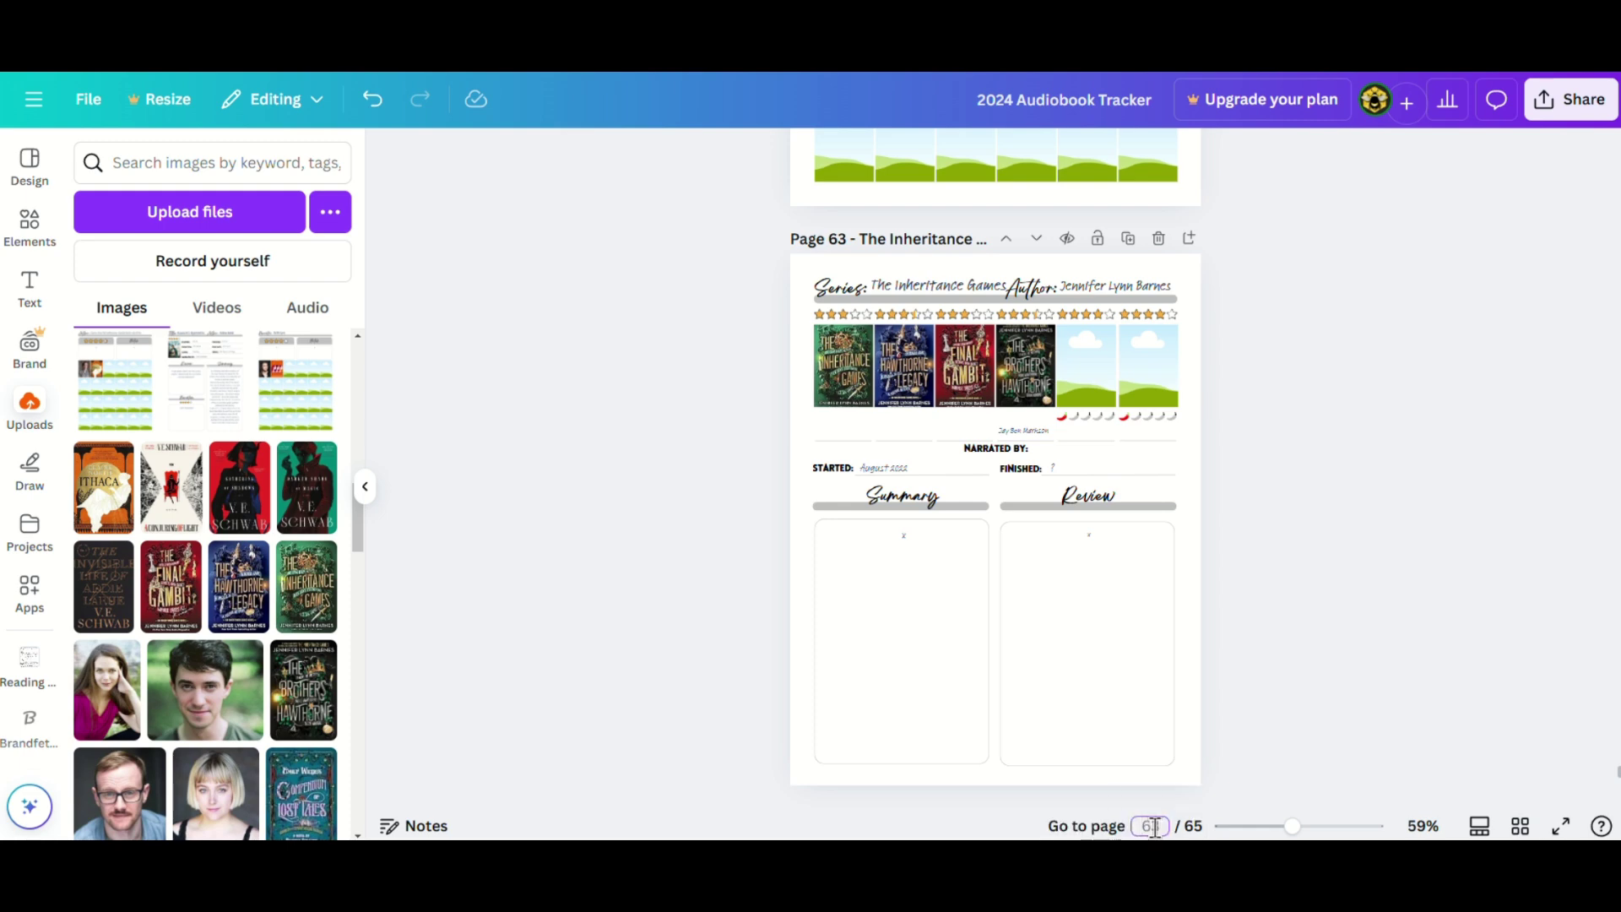
type("18")
key("Return")
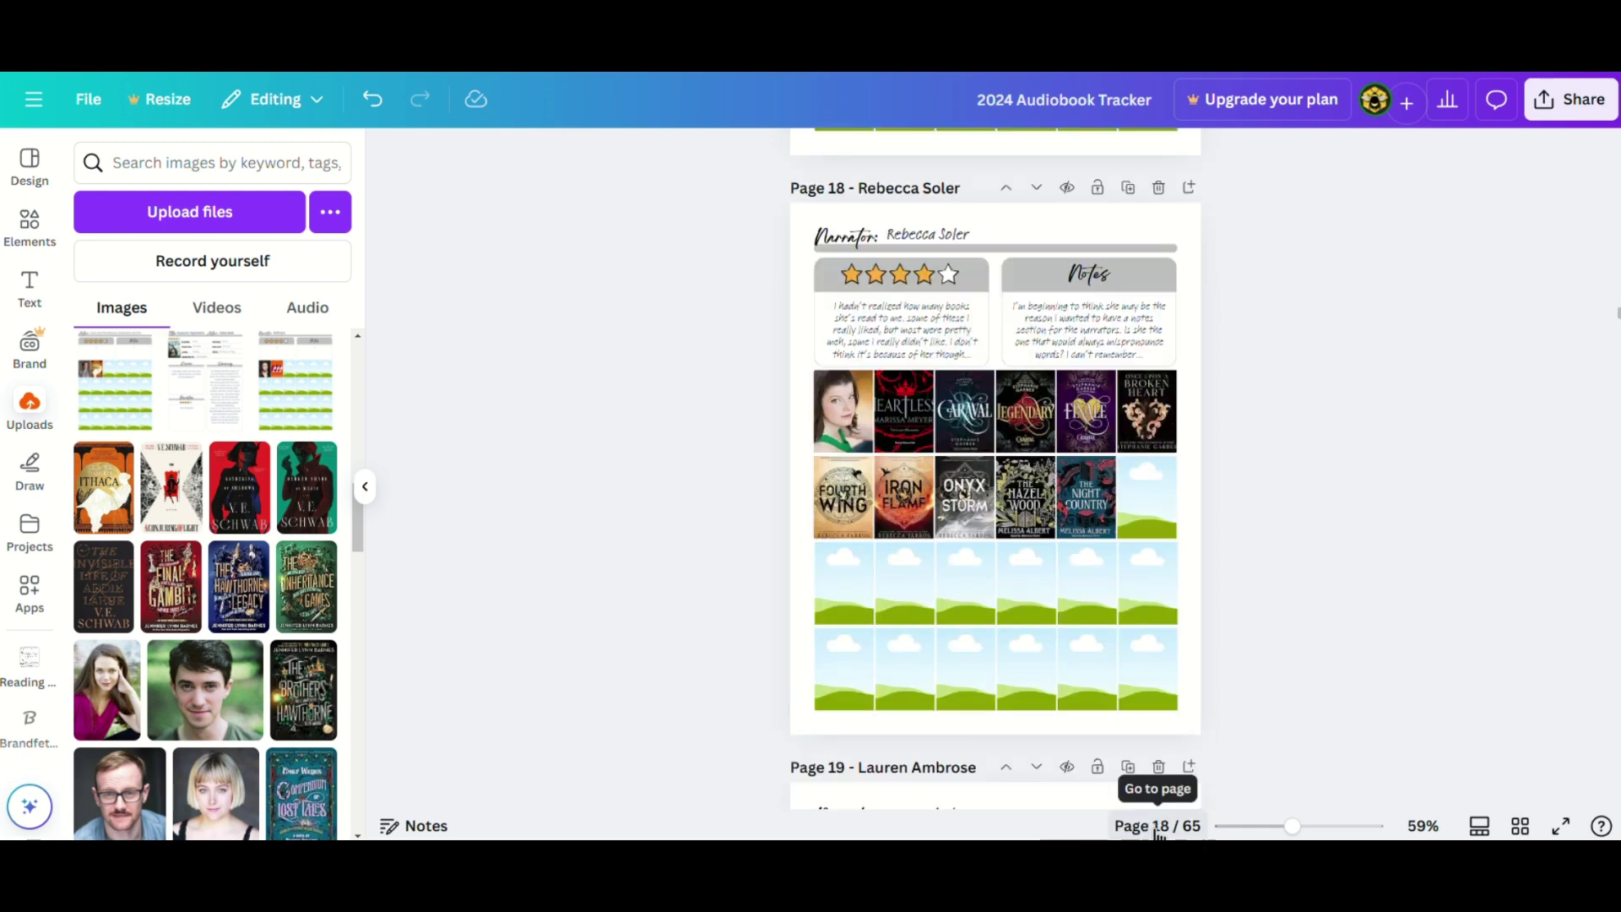
left_click(1129, 189)
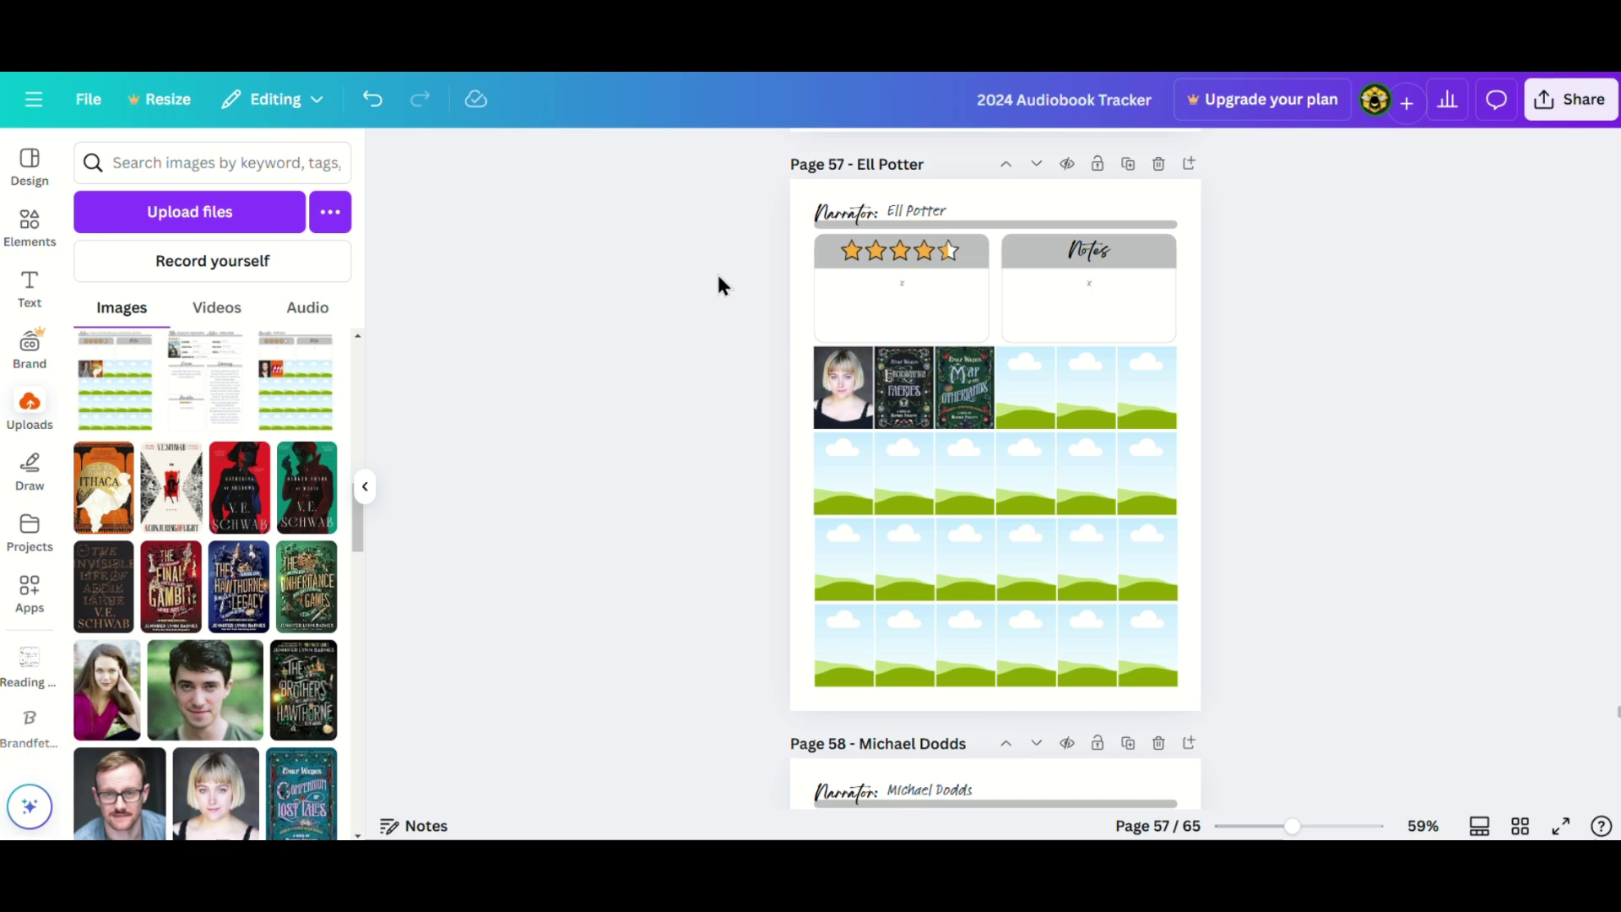
- Duplicate the author page on page 31 and replace the copy's author portrait with the uploaded photo of the woman in magenta
left_click(1161, 826)
type("31")
key("Return")
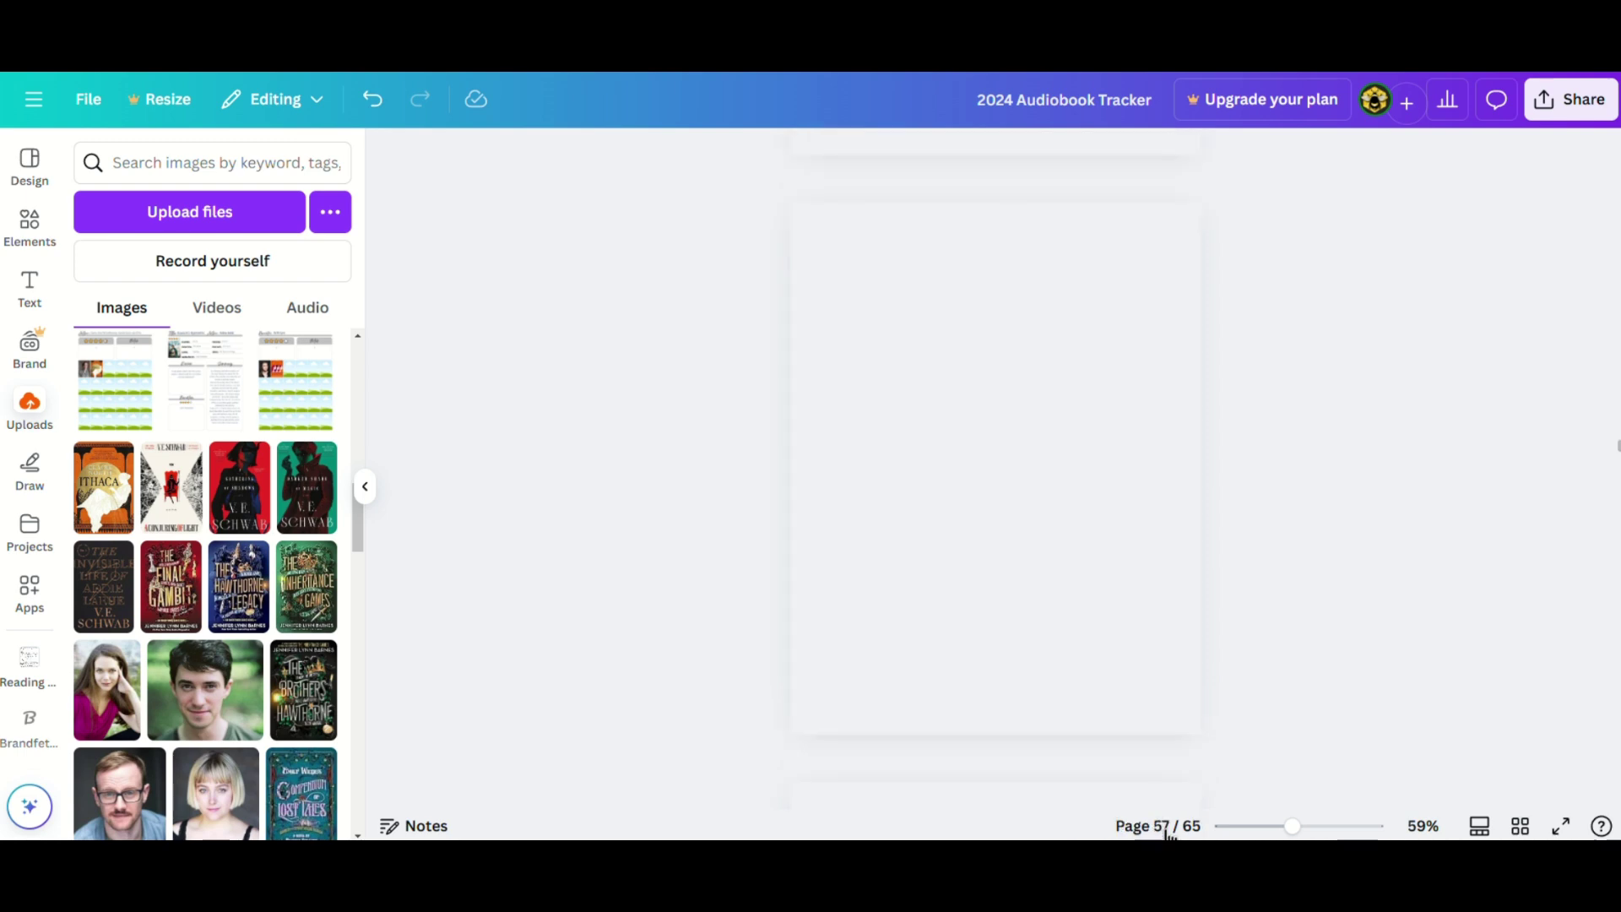
left_click(1127, 188)
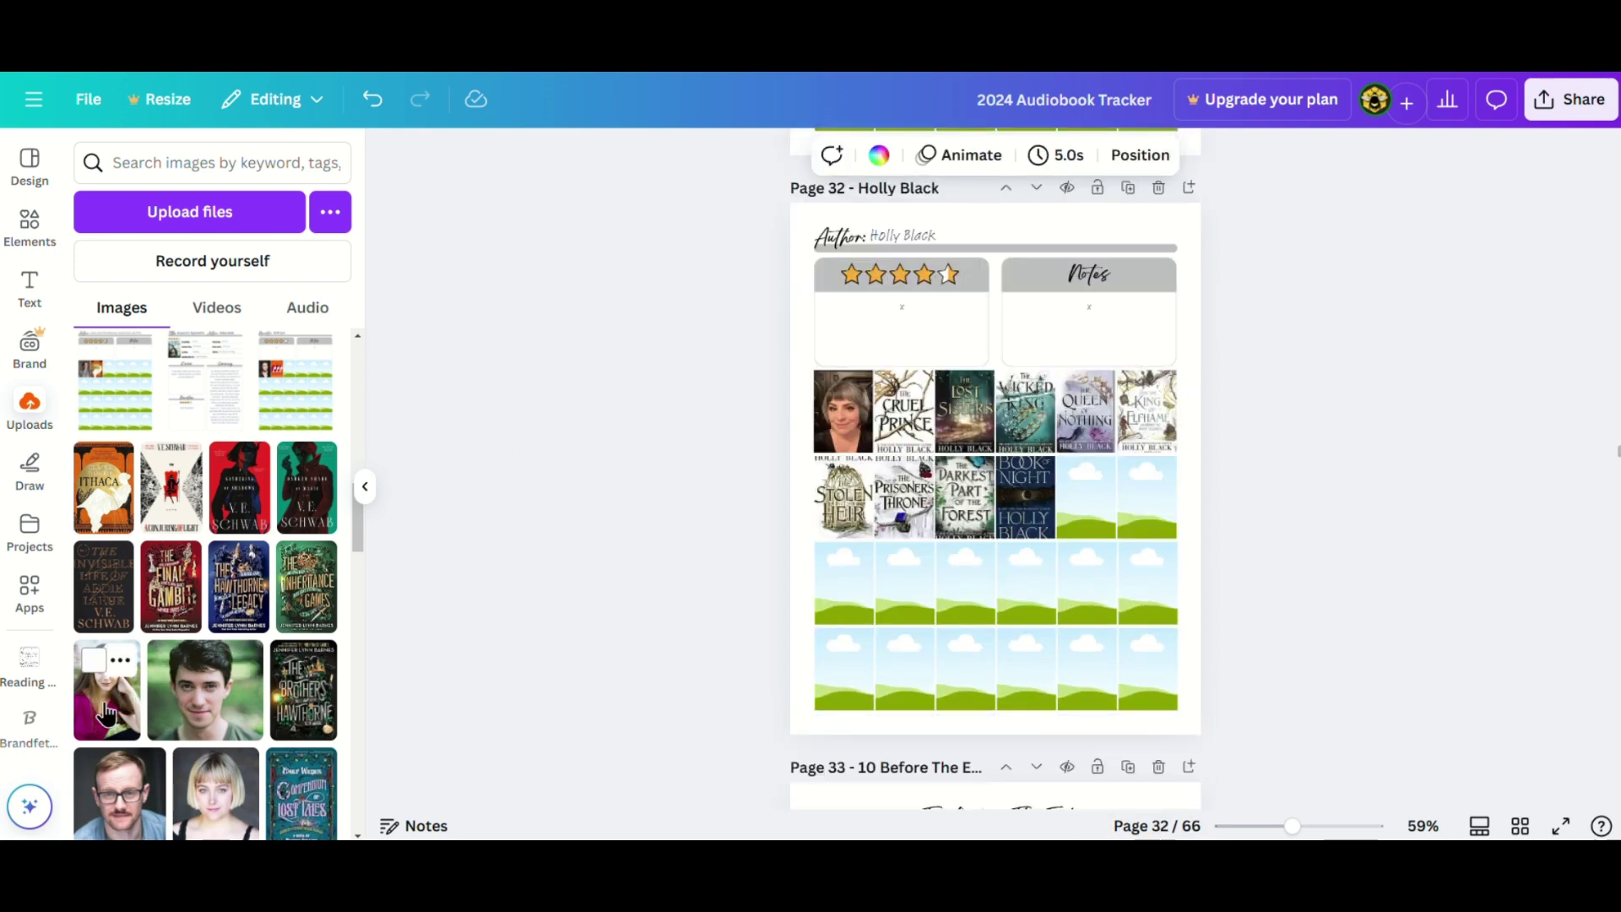
left_click_drag(107, 690, 851, 419)
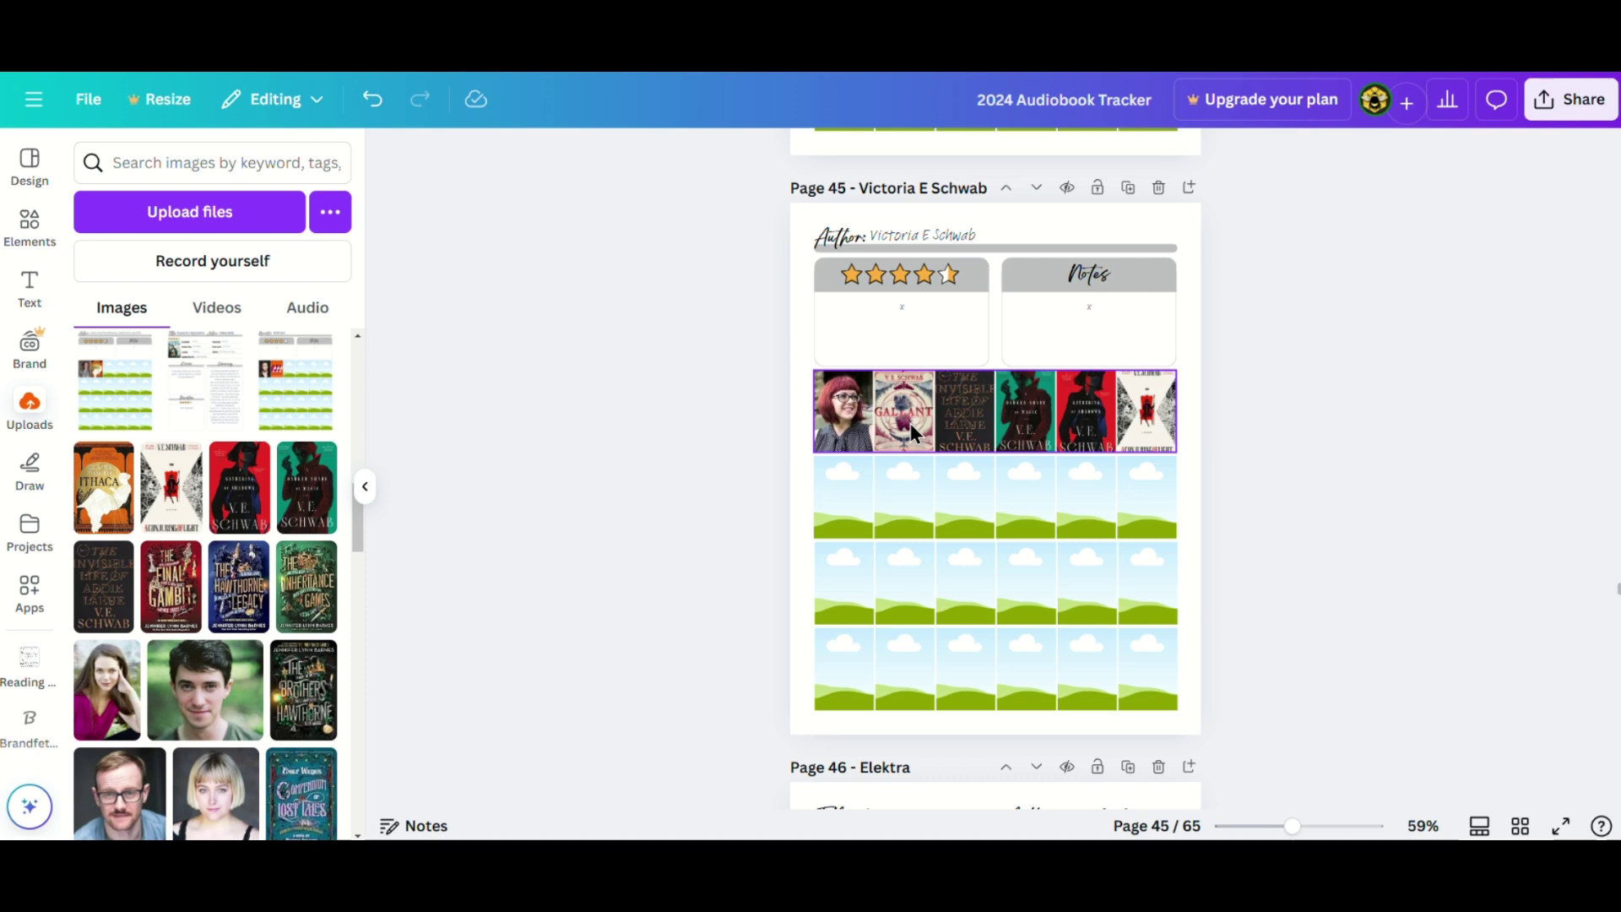
left_click(803, 400)
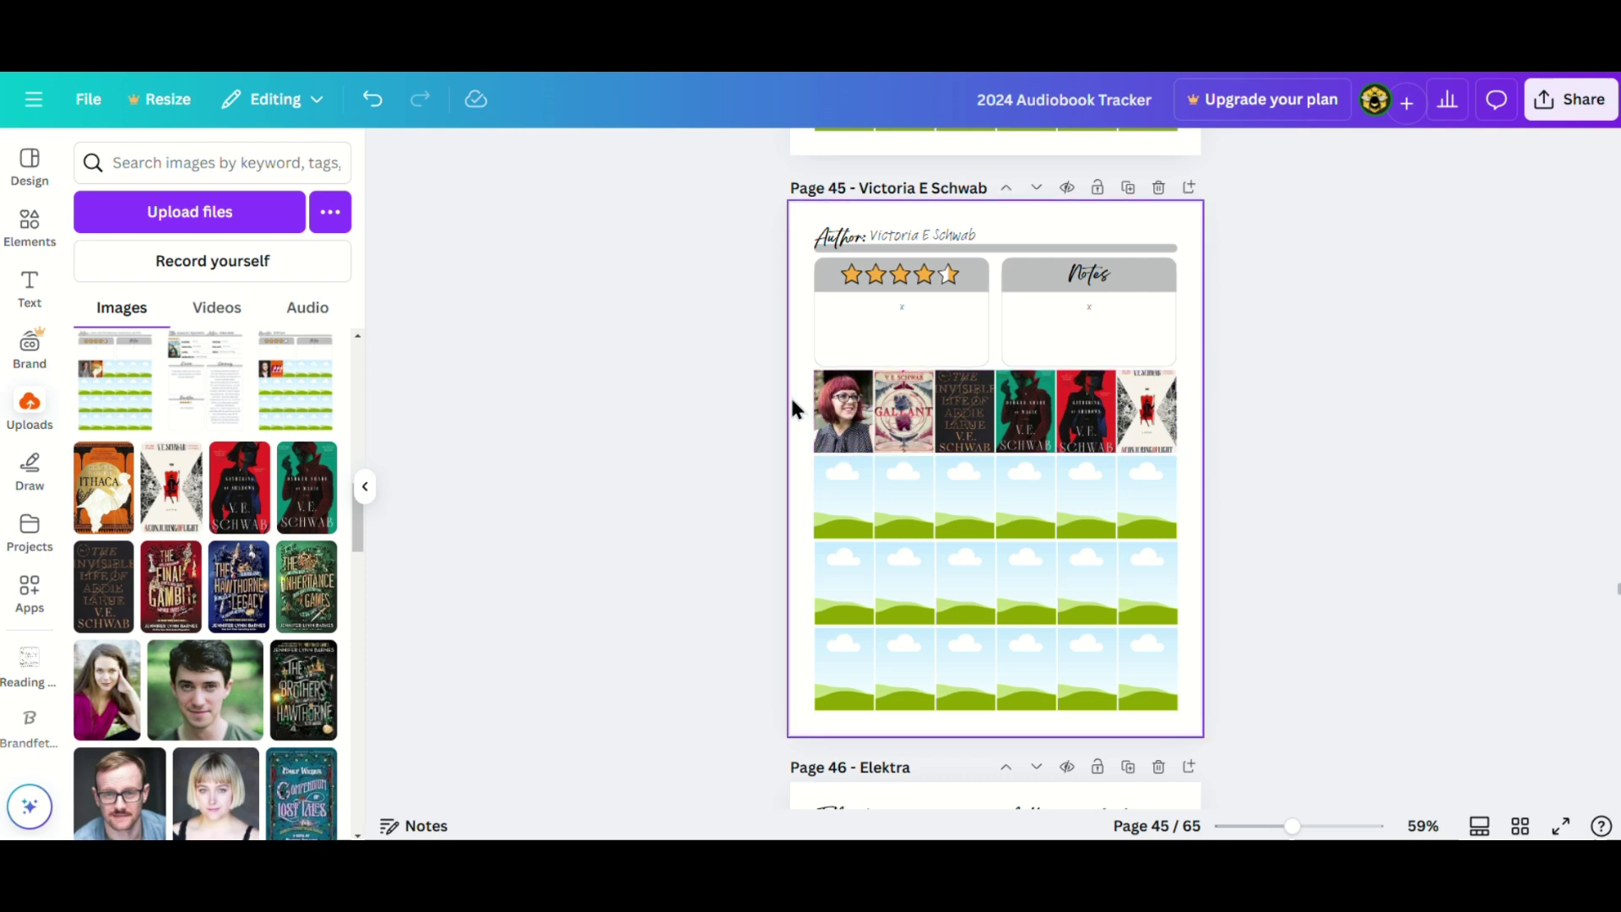